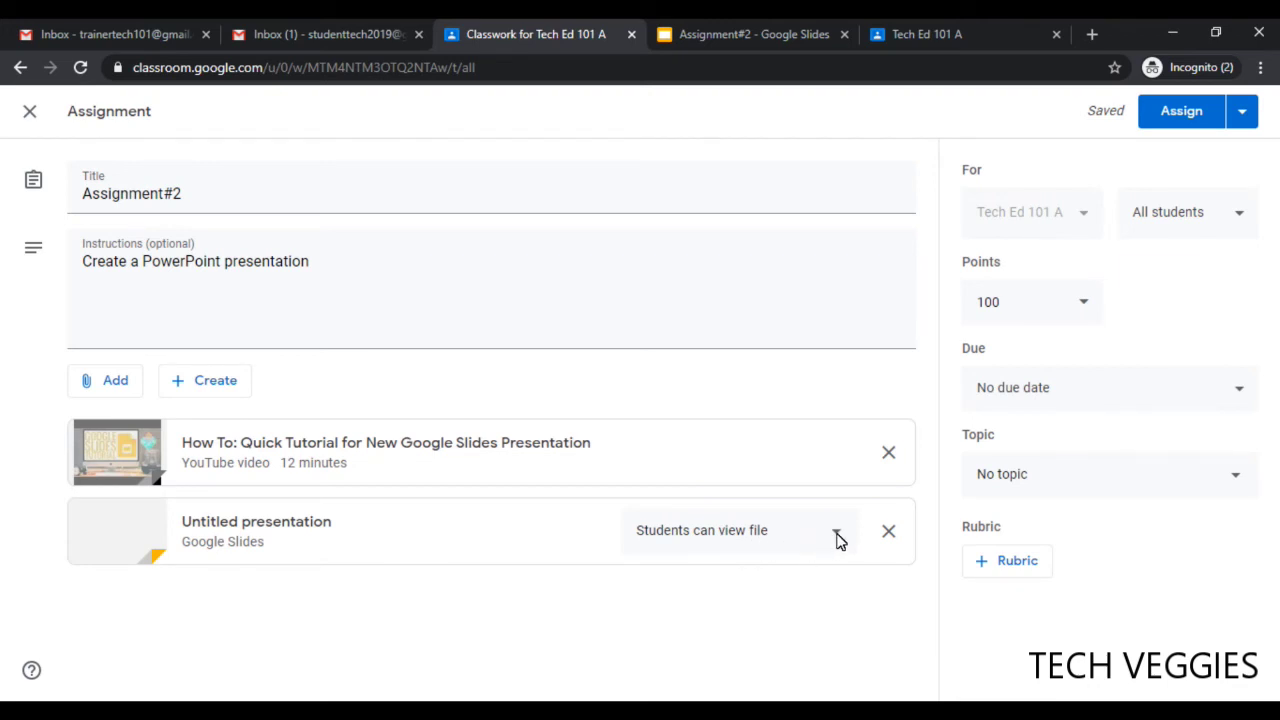
Set the attached Google Slides presentation so that a copy is made for each student
left_click(837, 536)
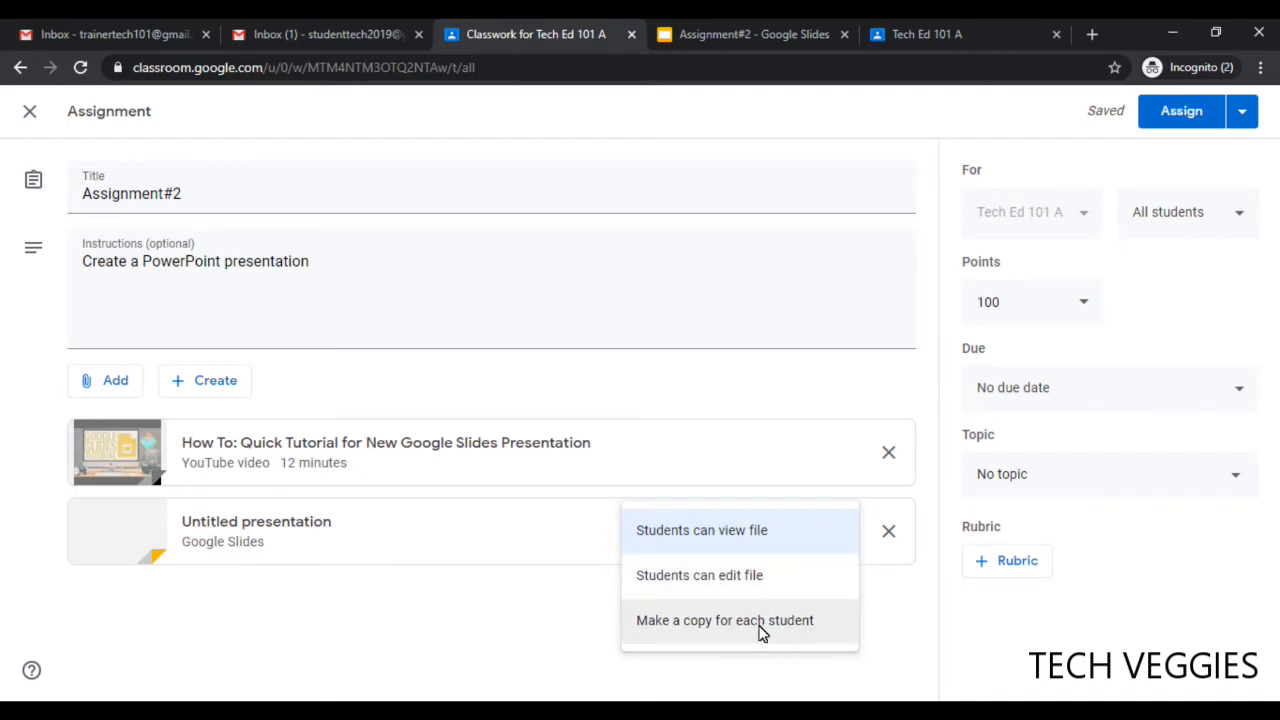
left_click(727, 579)
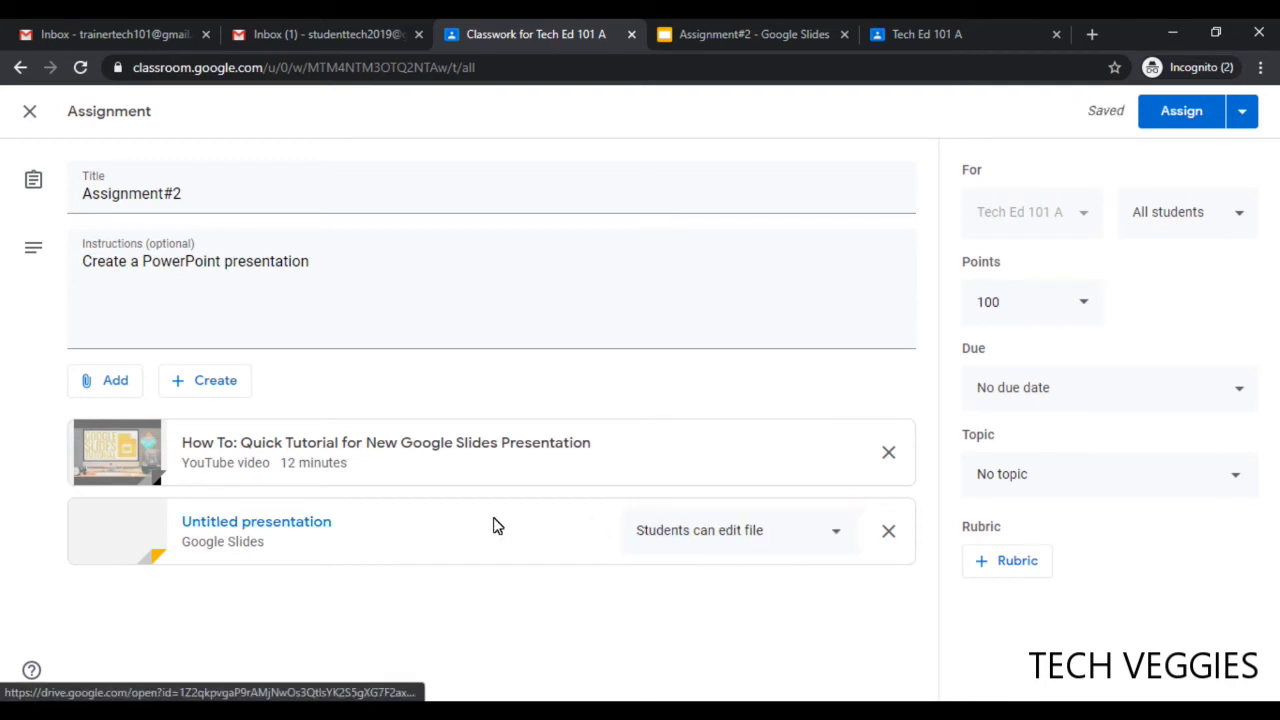
left_click(838, 538)
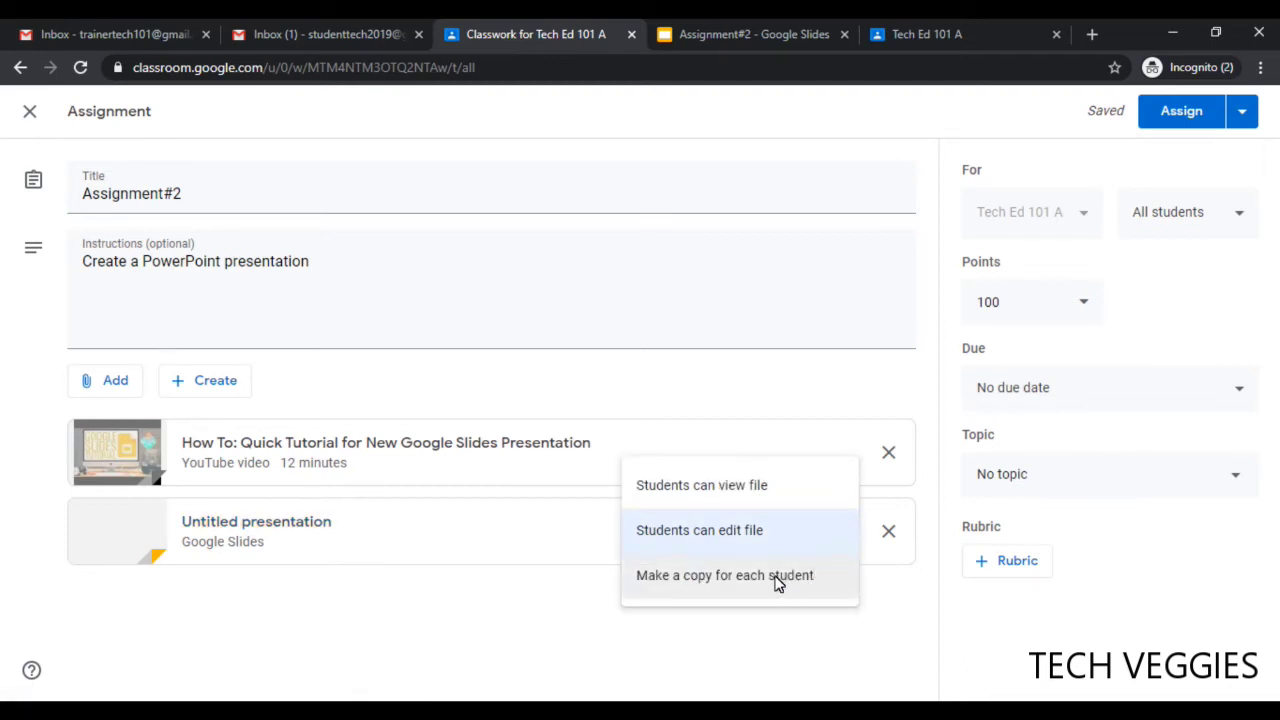
left_click(697, 577)
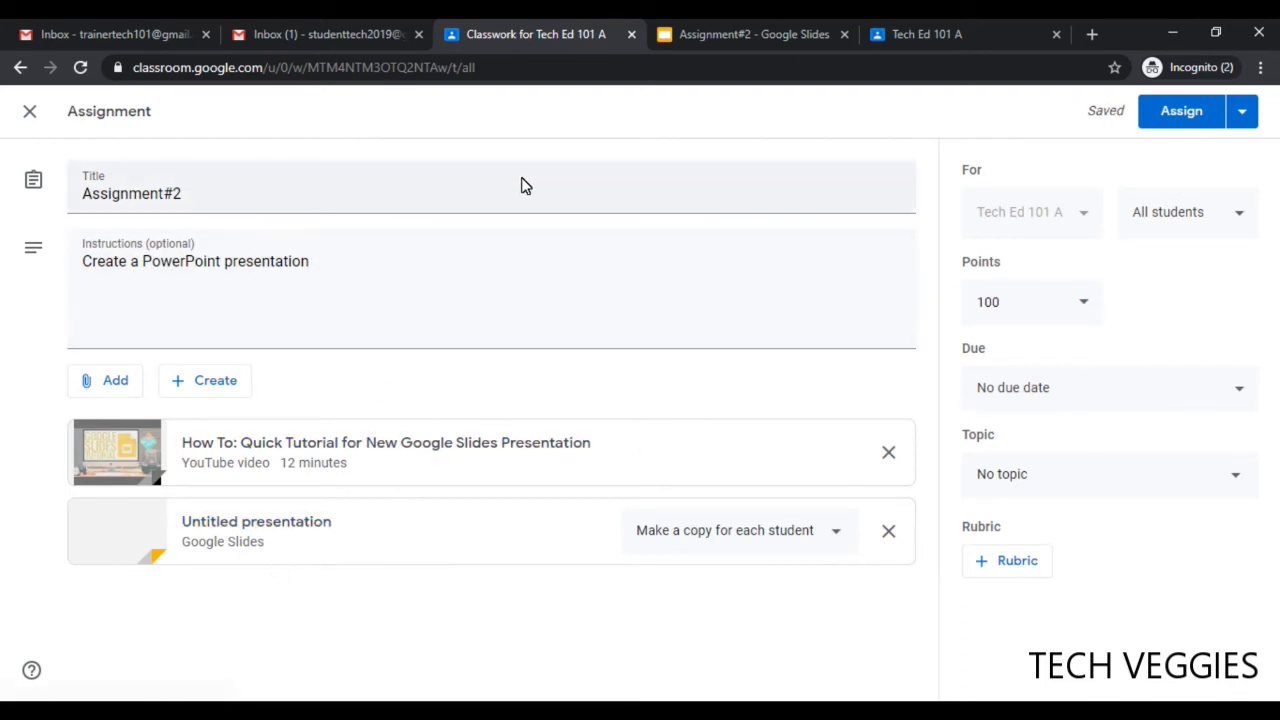
Reload the classwork page, expand the Assignment#2 draft, and check its attached presentation in Google Slides
left_click(551, 70)
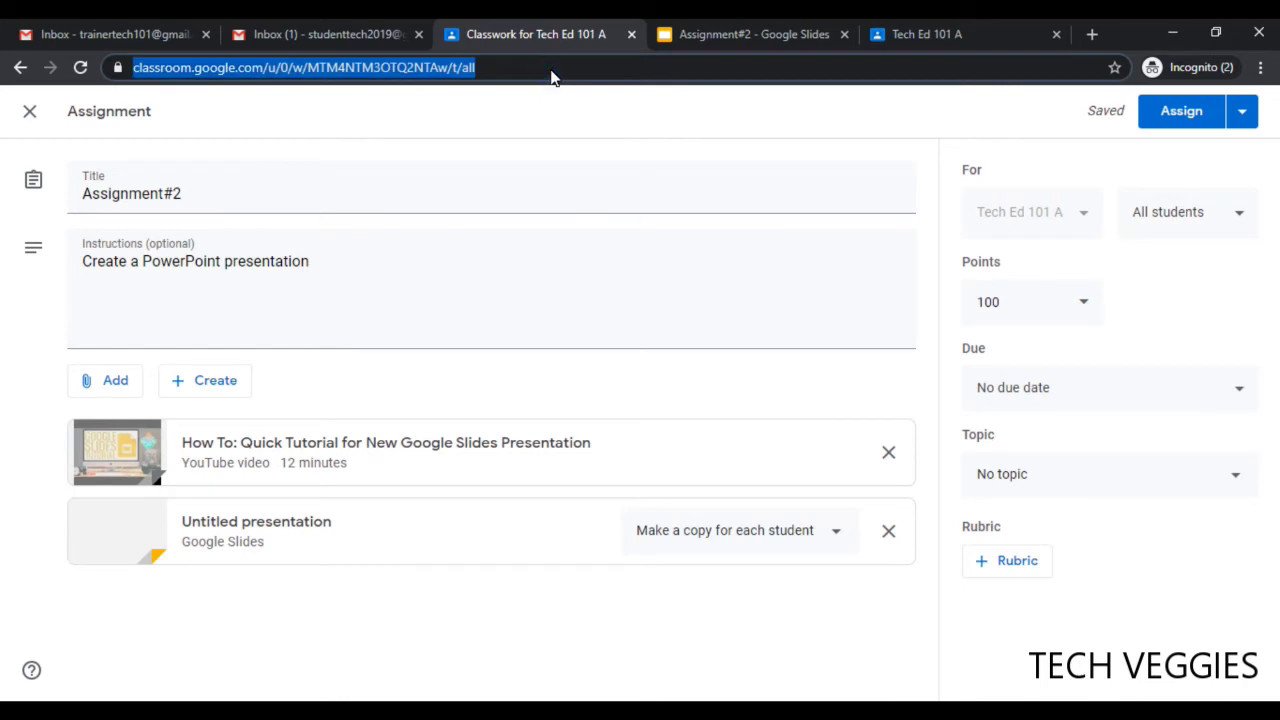
key("Return")
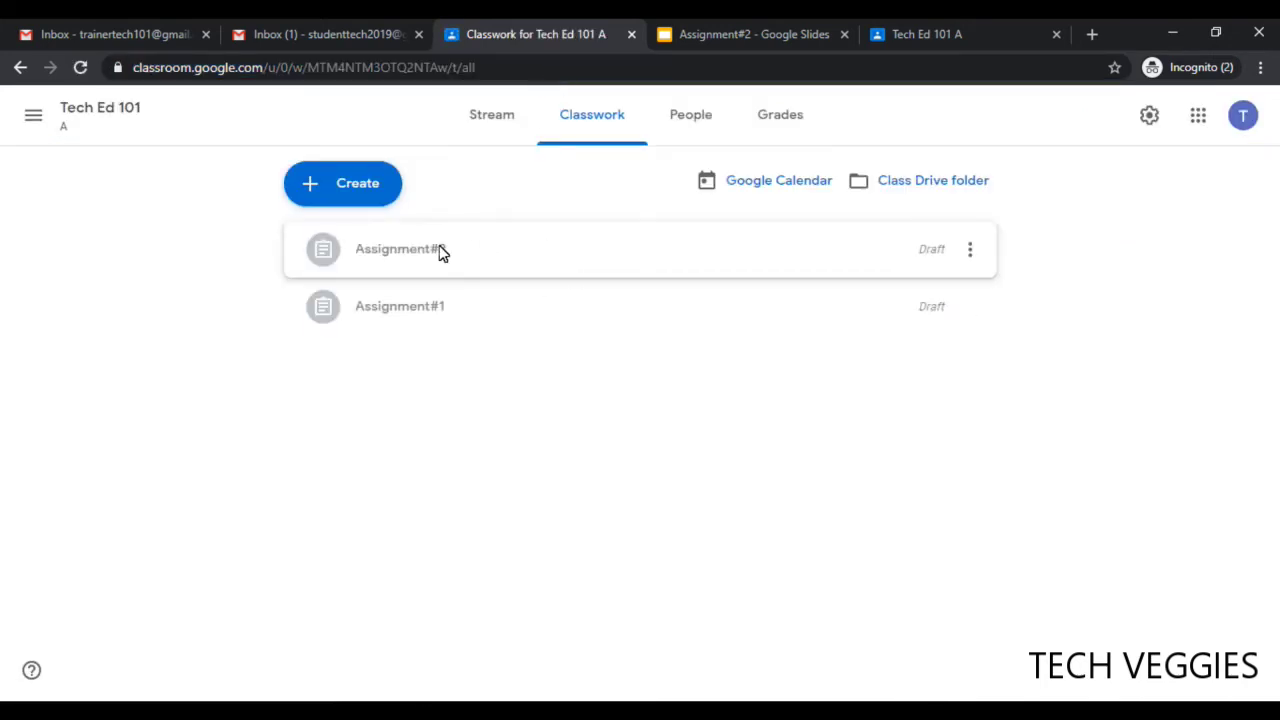
left_click(440, 250)
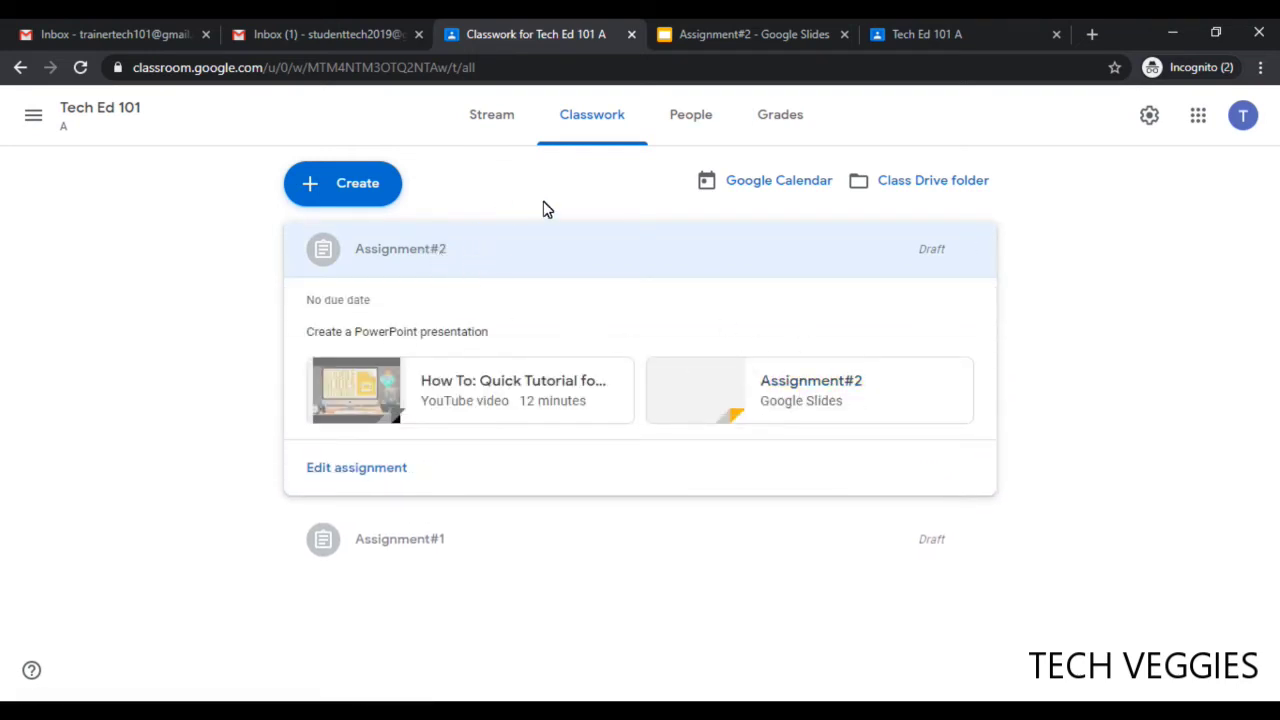
mouse_move(973, 270)
left_click(975, 257)
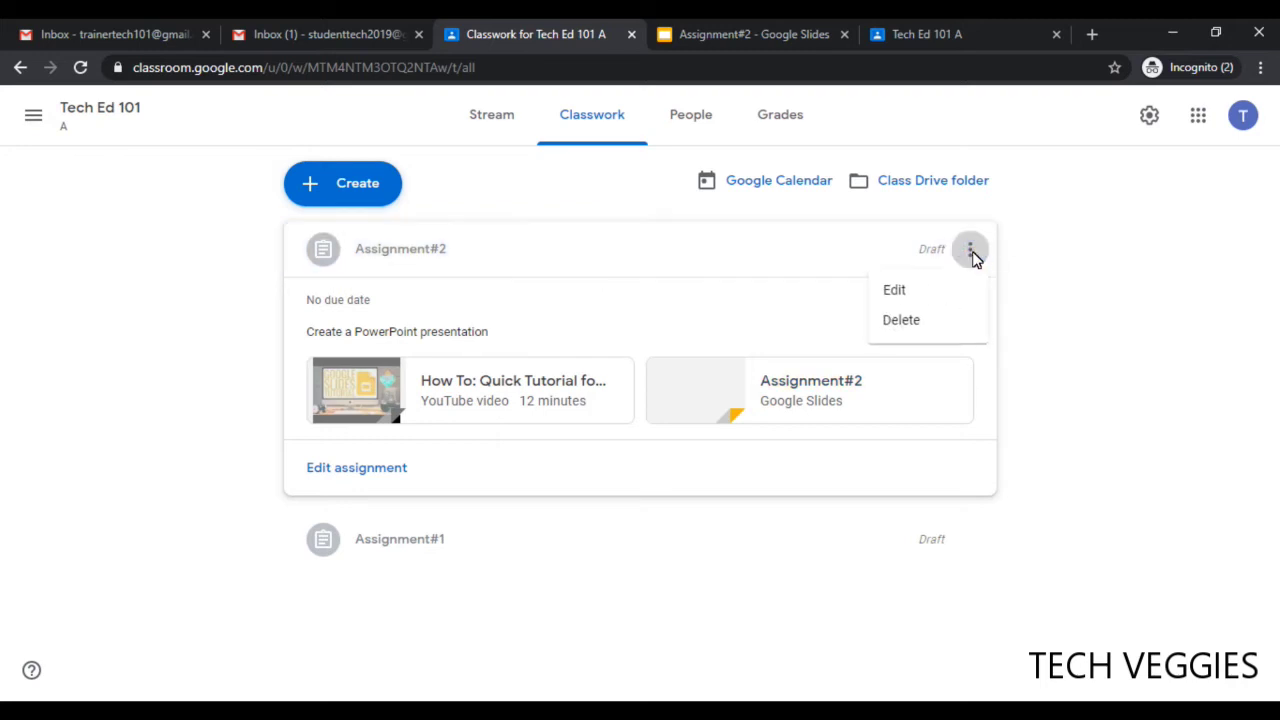
left_click(1030, 258)
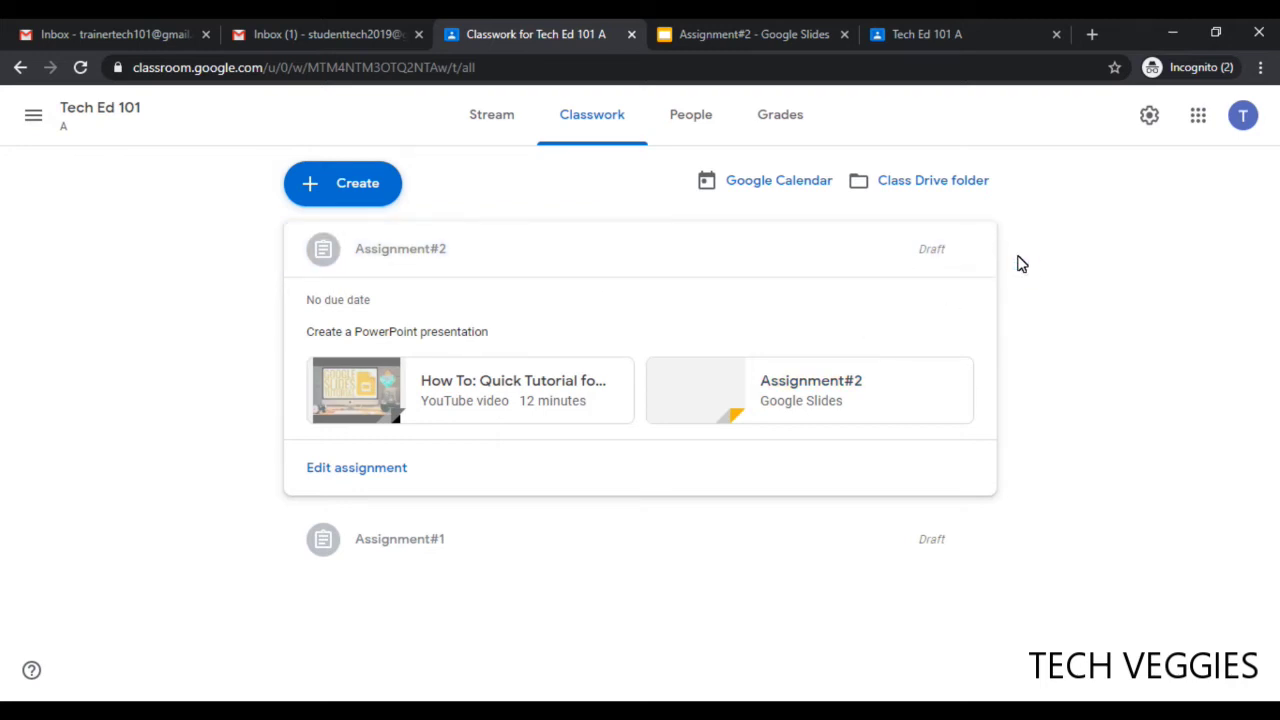
left_click(745, 35)
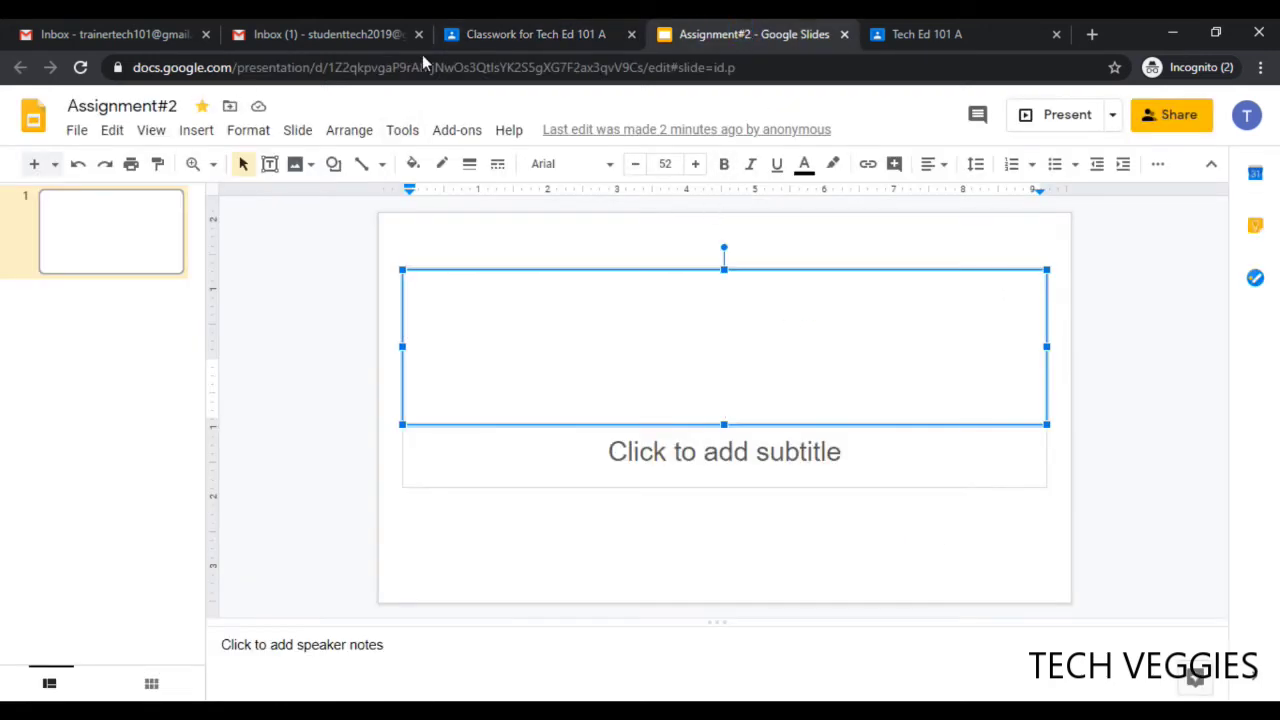
left_click(541, 33)
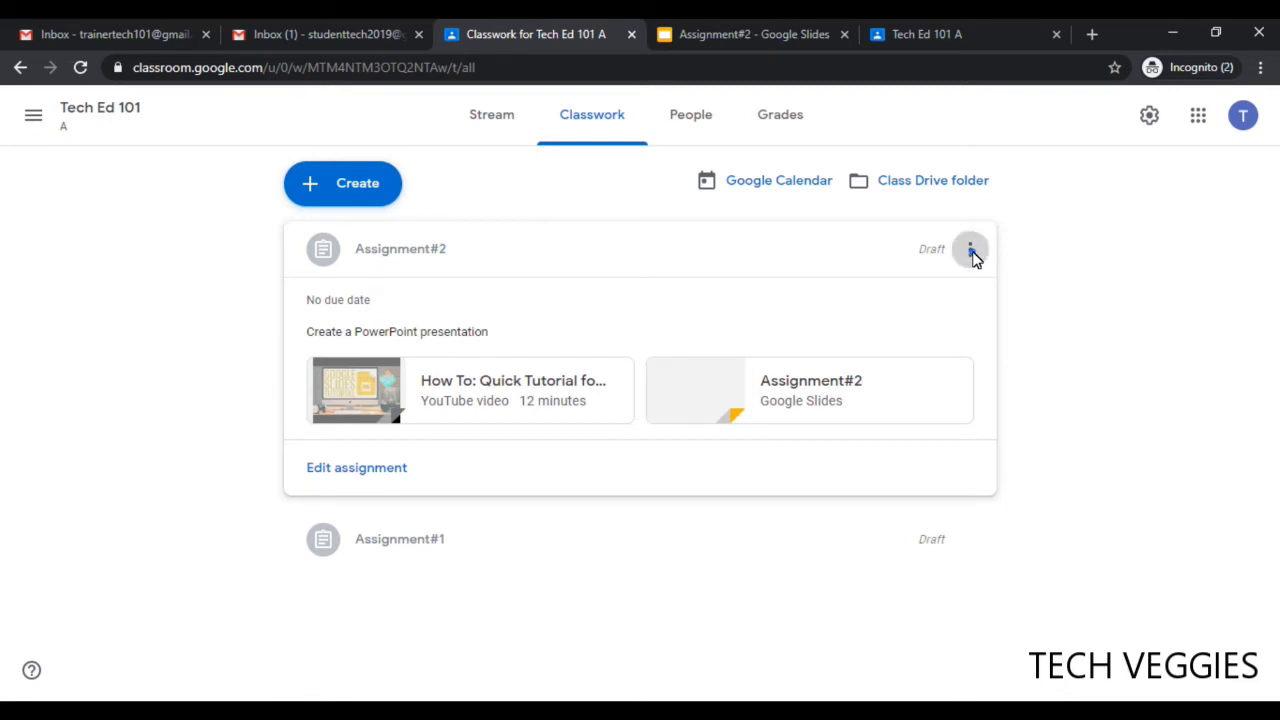
Open the Assignment#2 draft for editing
left_click(971, 251)
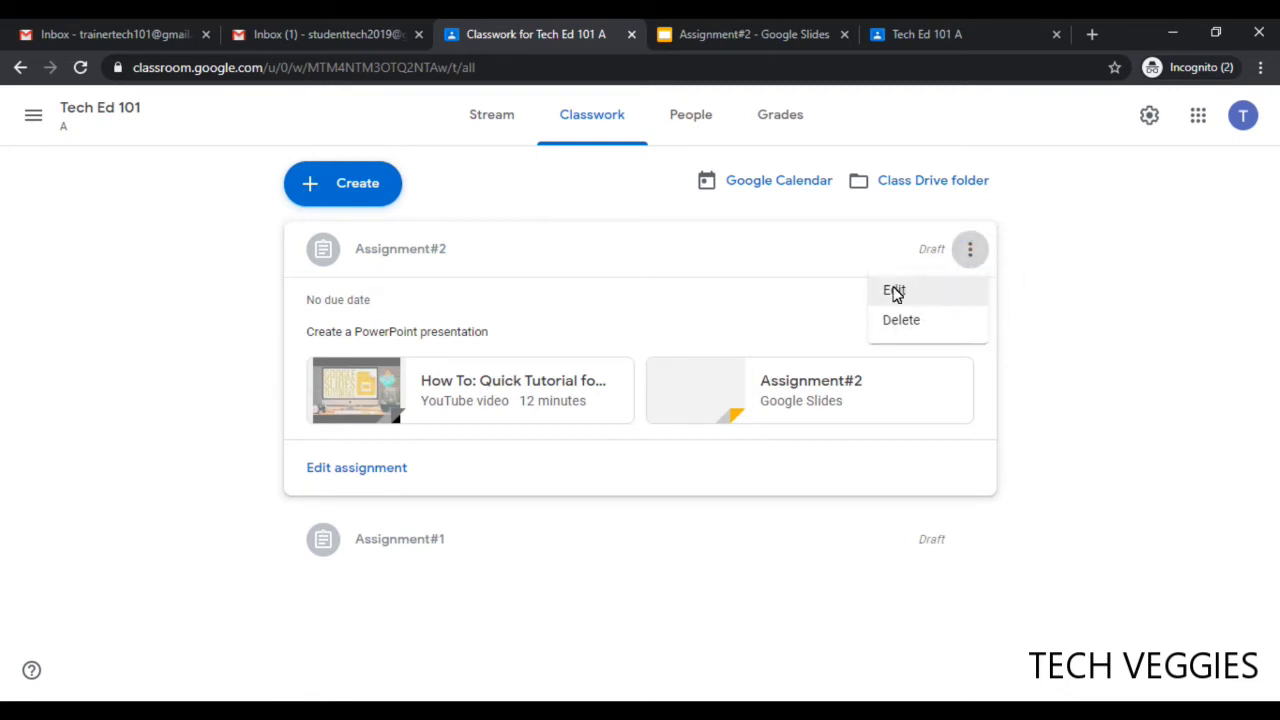
left_click(972, 250)
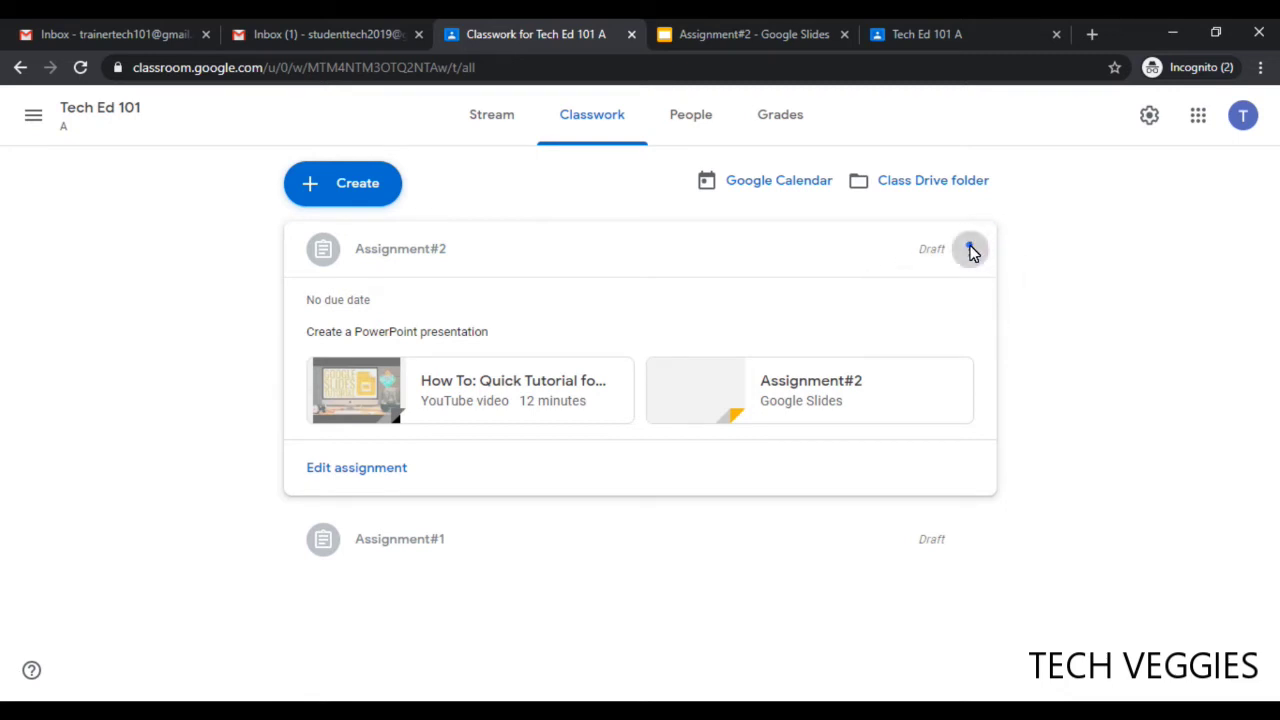
left_click(972, 250)
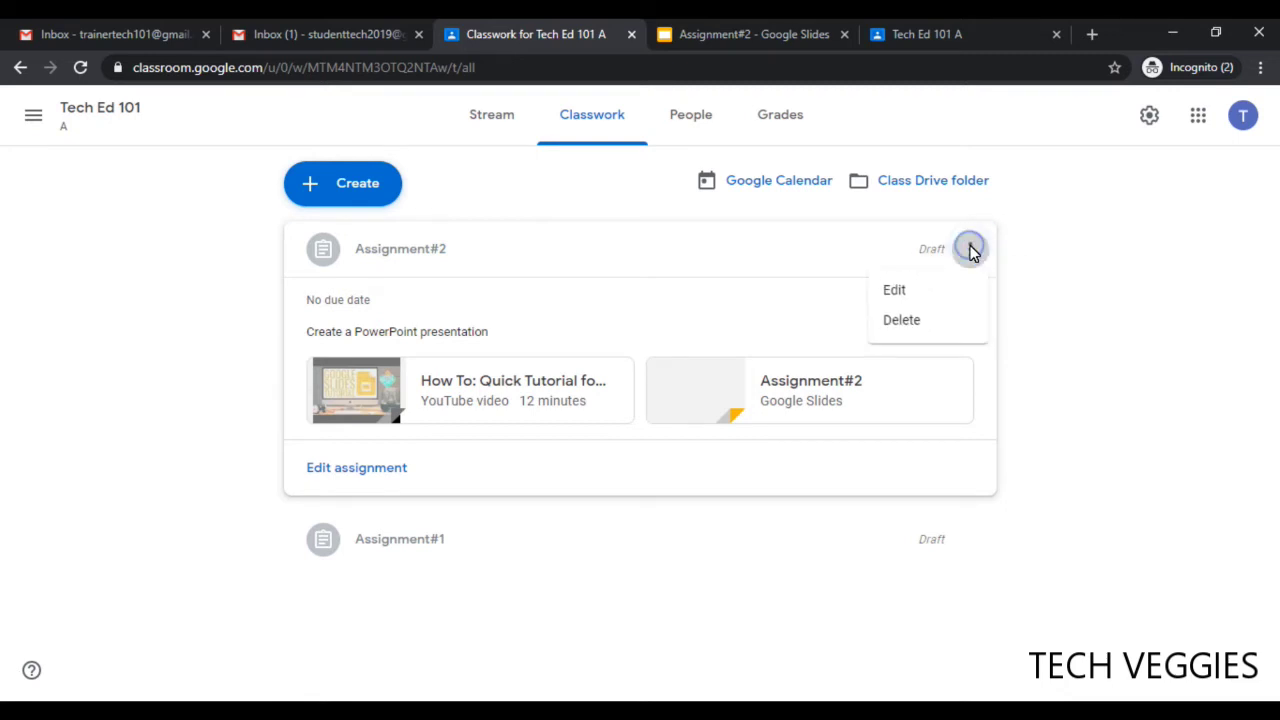
left_click(896, 292)
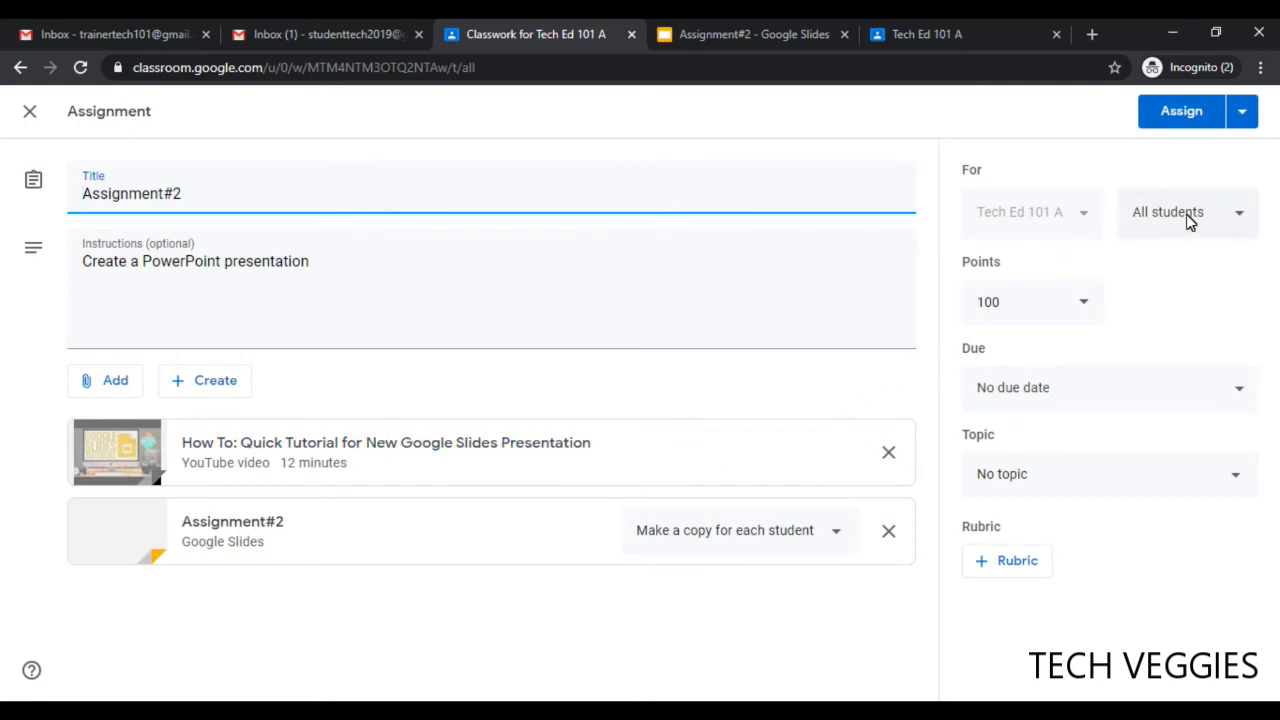
Set the points for Assignment#2 to 10 and check the ungraded option without choosing it
left_click(1080, 308)
key("BackSpace")
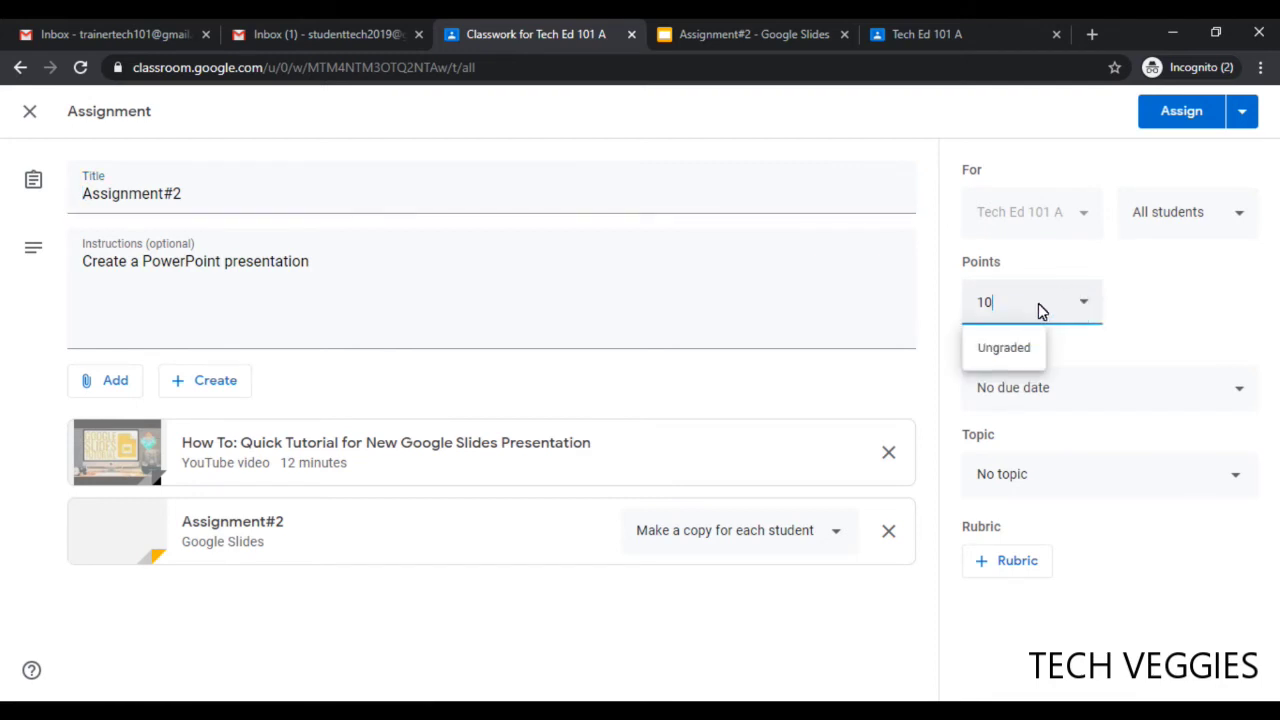
left_click(917, 300)
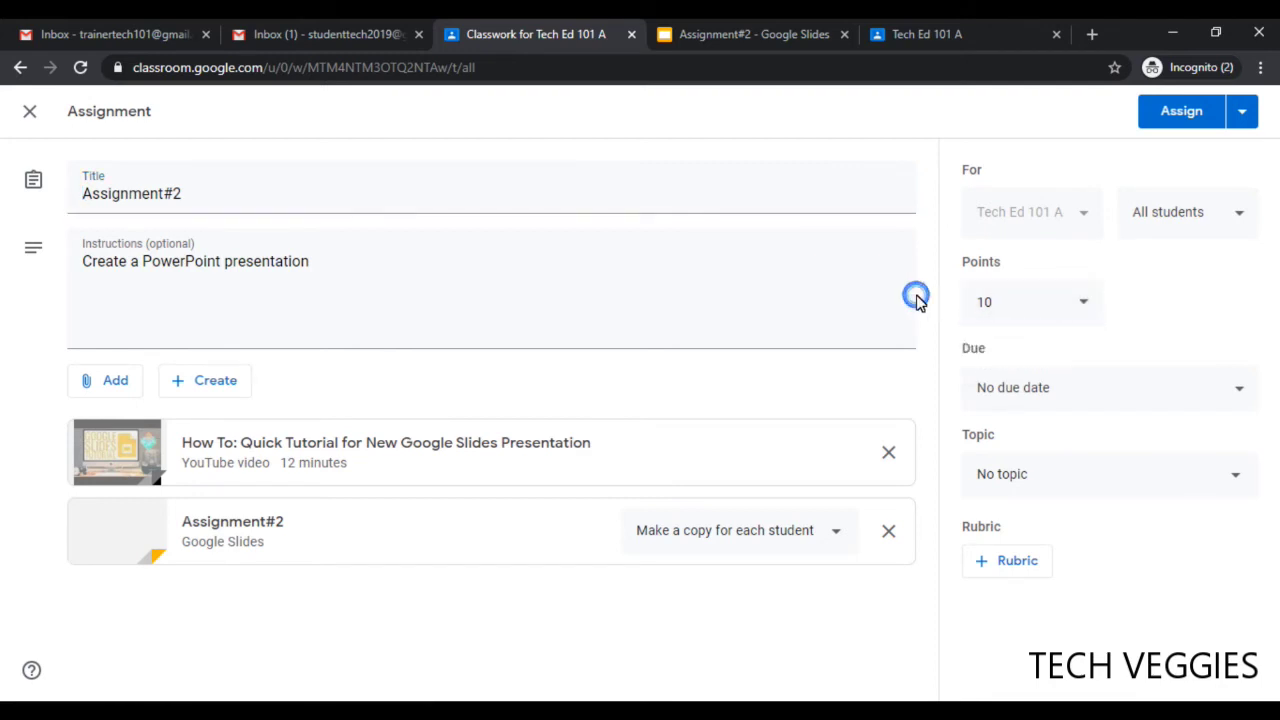
left_click(1084, 306)
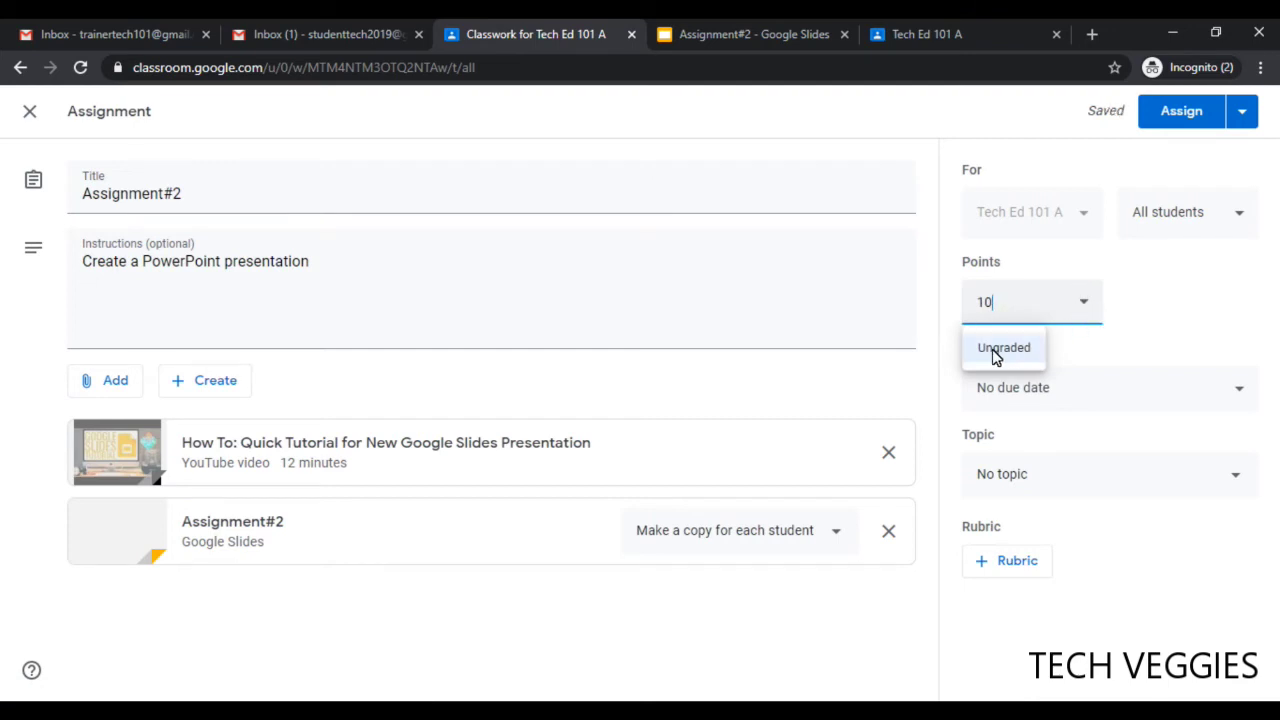
left_click(938, 330)
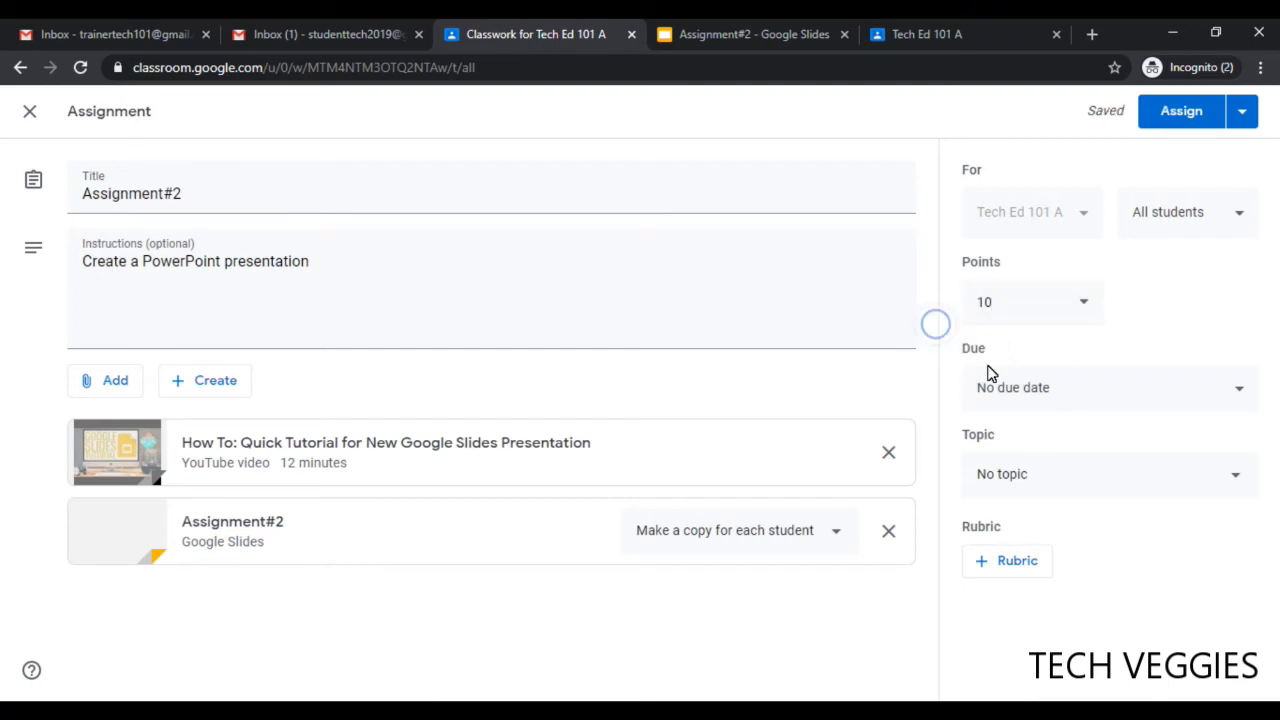
Set the assignment's due date to Aug 17, 2020 and its due time to 12:59 PM
left_click(1084, 396)
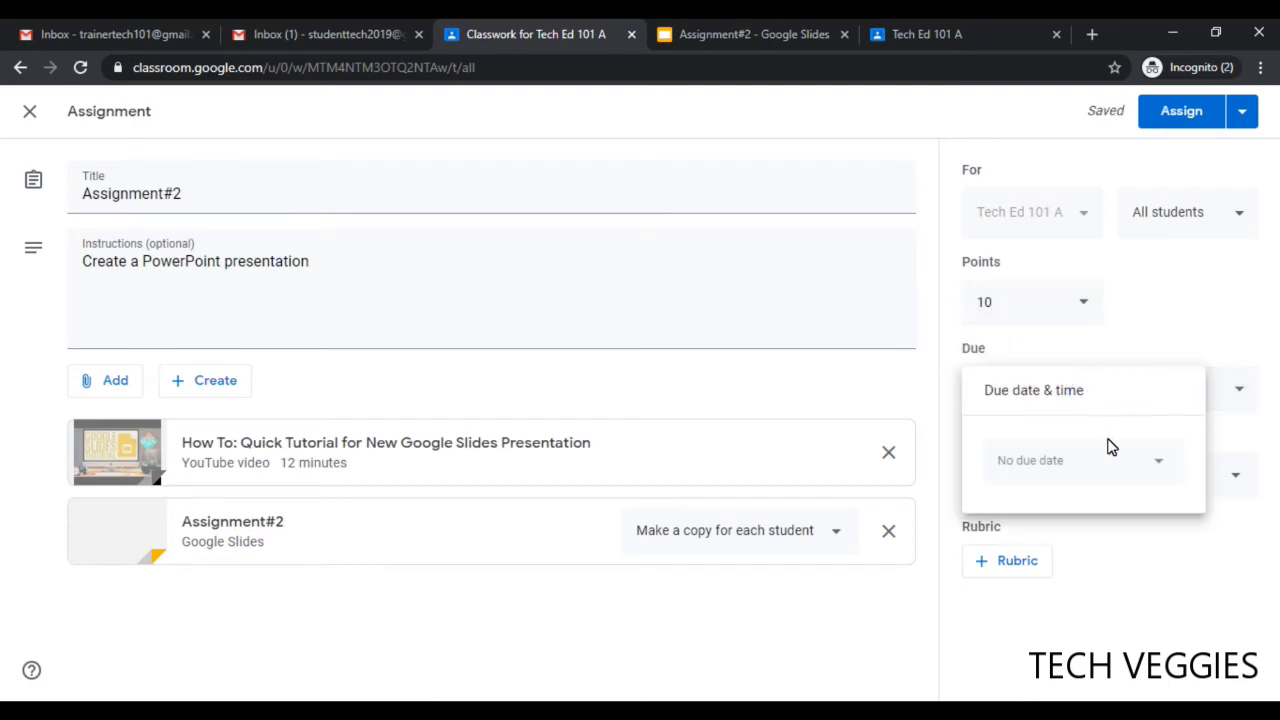
left_click(1160, 463)
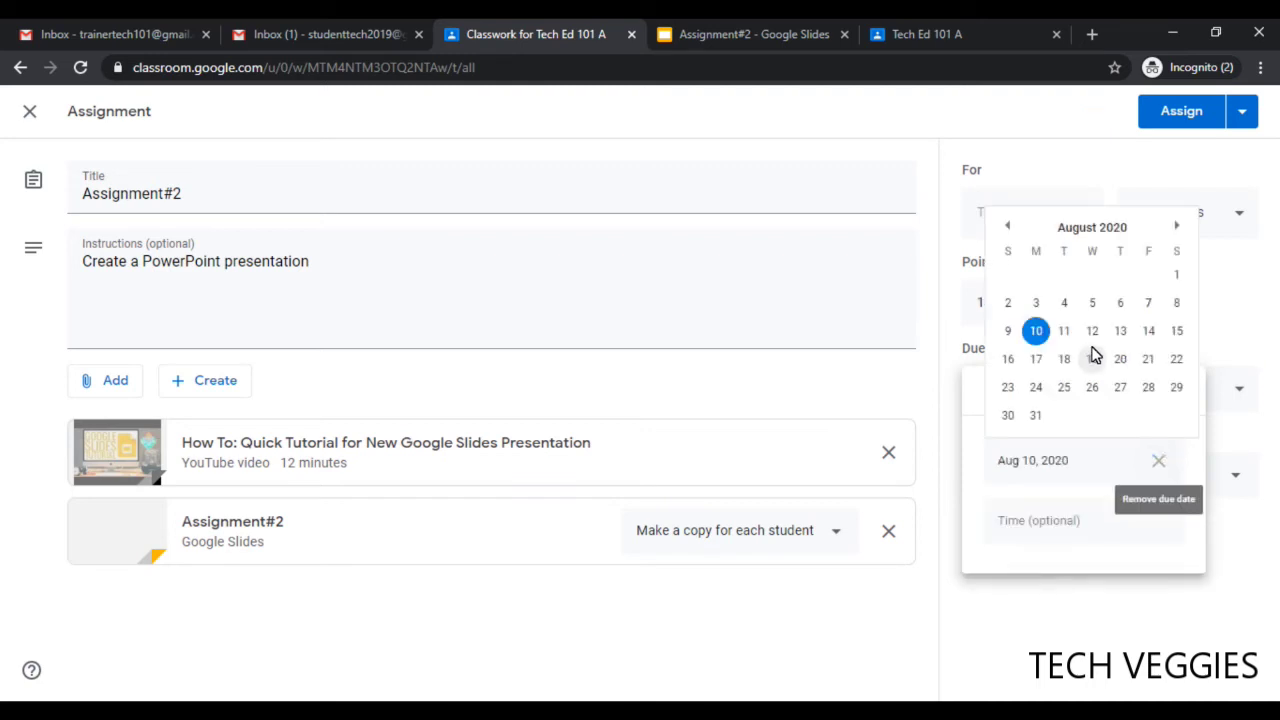
left_click(1036, 358)
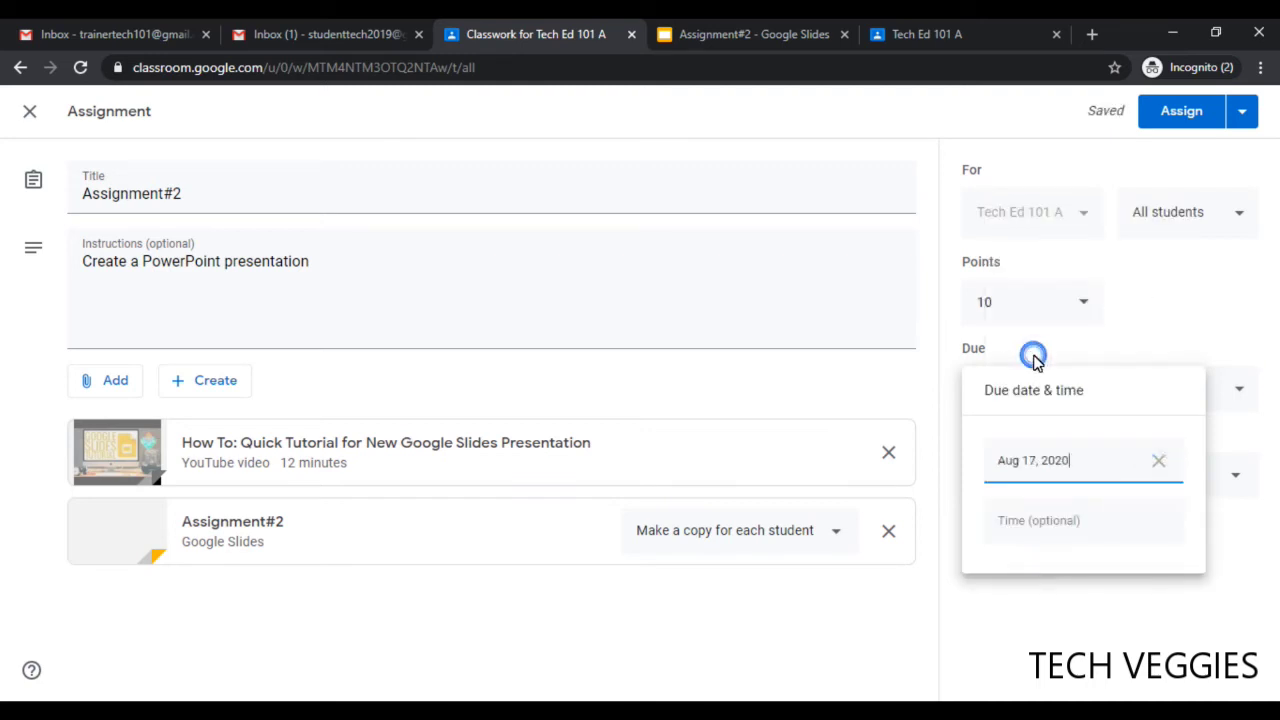
left_click(1062, 519)
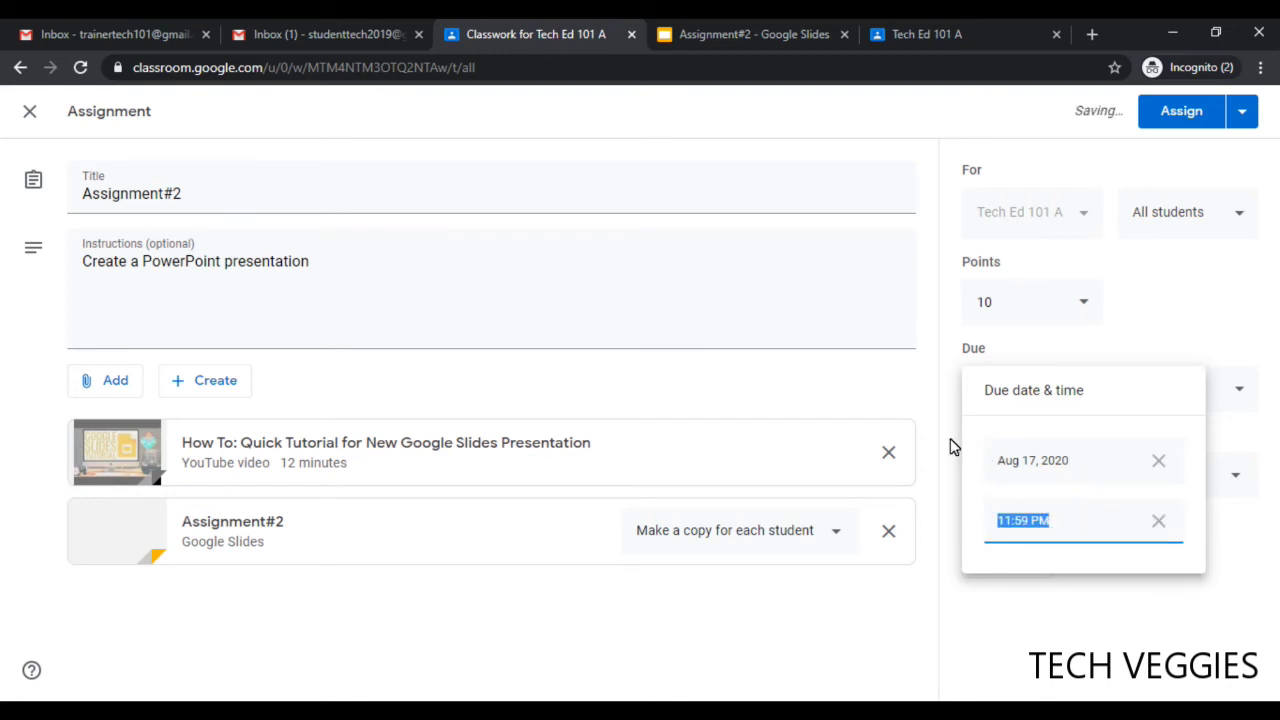
left_click(1012, 520)
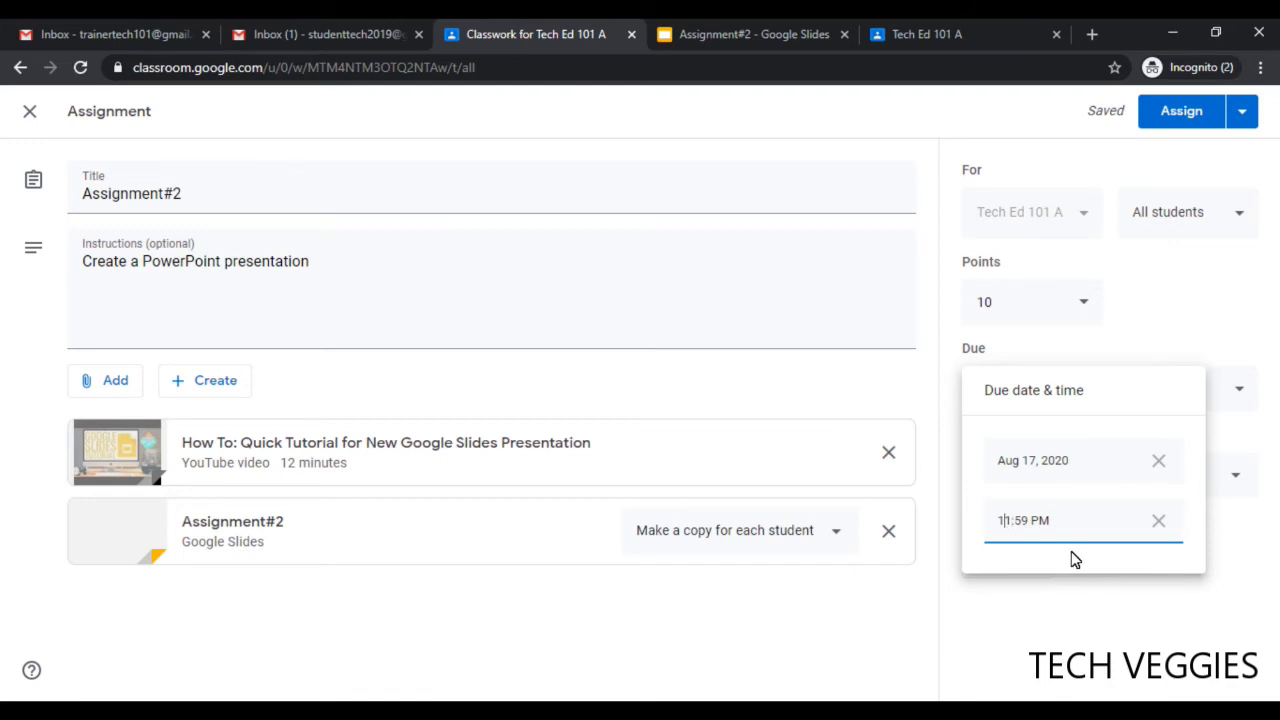
key("BackSpace")
type("12")
key("Delete")
left_click(926, 367)
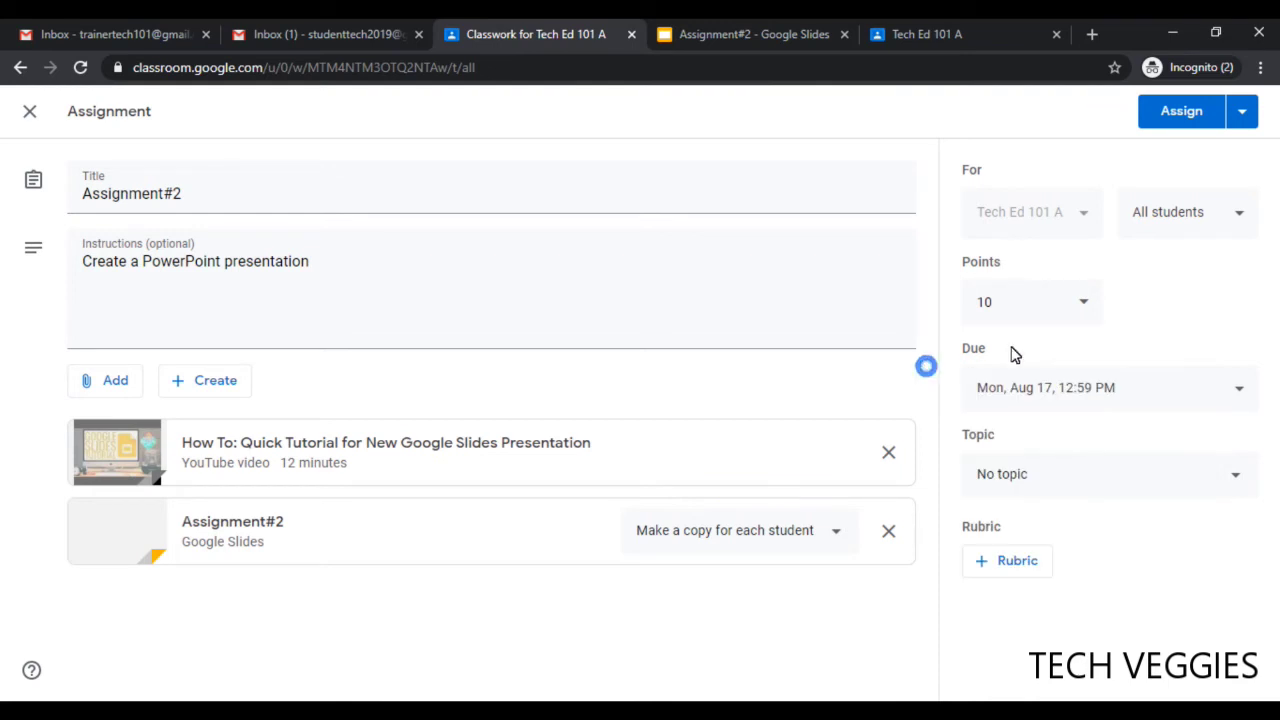
Create the topic "Unit1 - creating a presentation" for the assignment
left_click(1241, 478)
left_click(1013, 519)
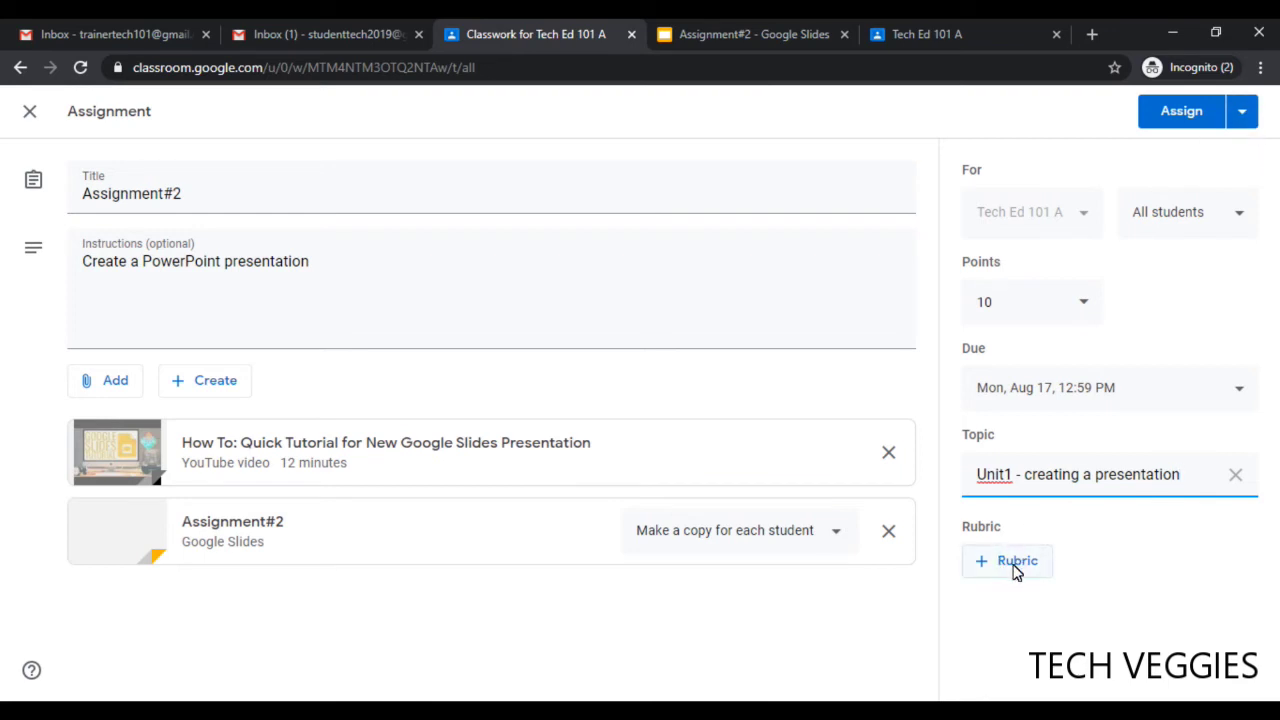
Schedule Assignment#2 for Aug 10, 2020 at 8:00 AM and dismiss the tip about reordering classwork
left_click(1242, 116)
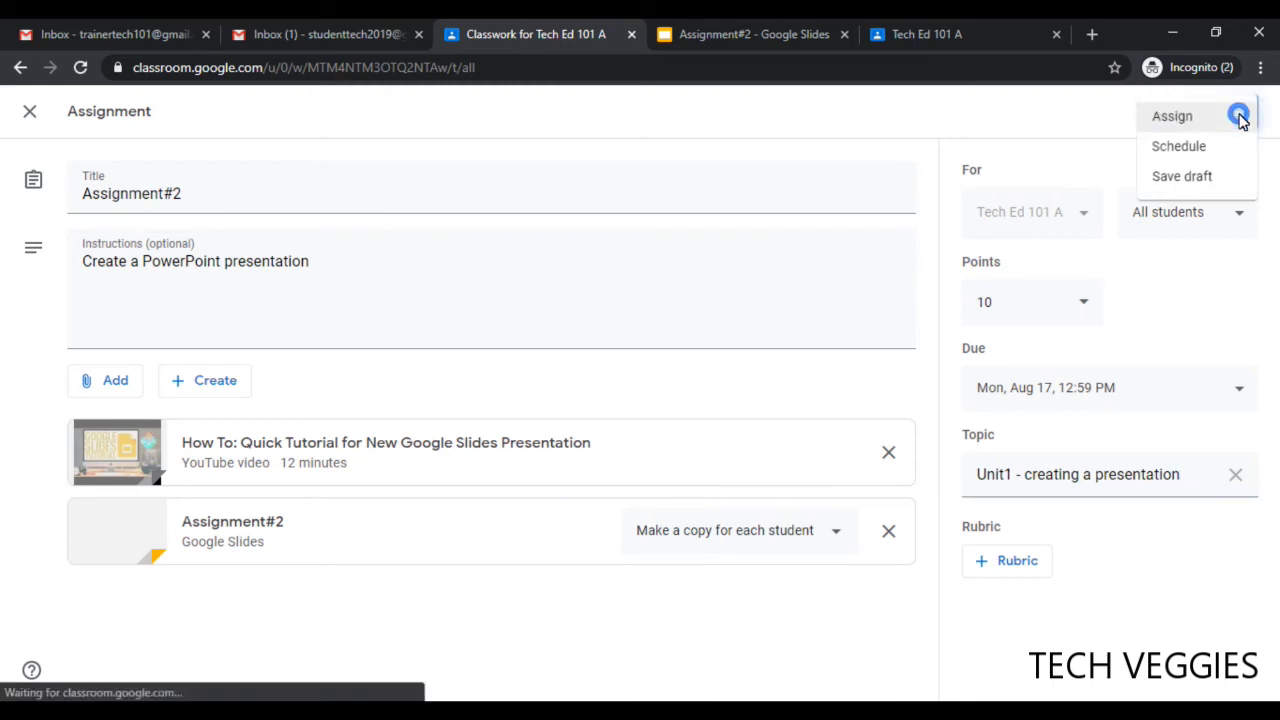
left_click(1198, 150)
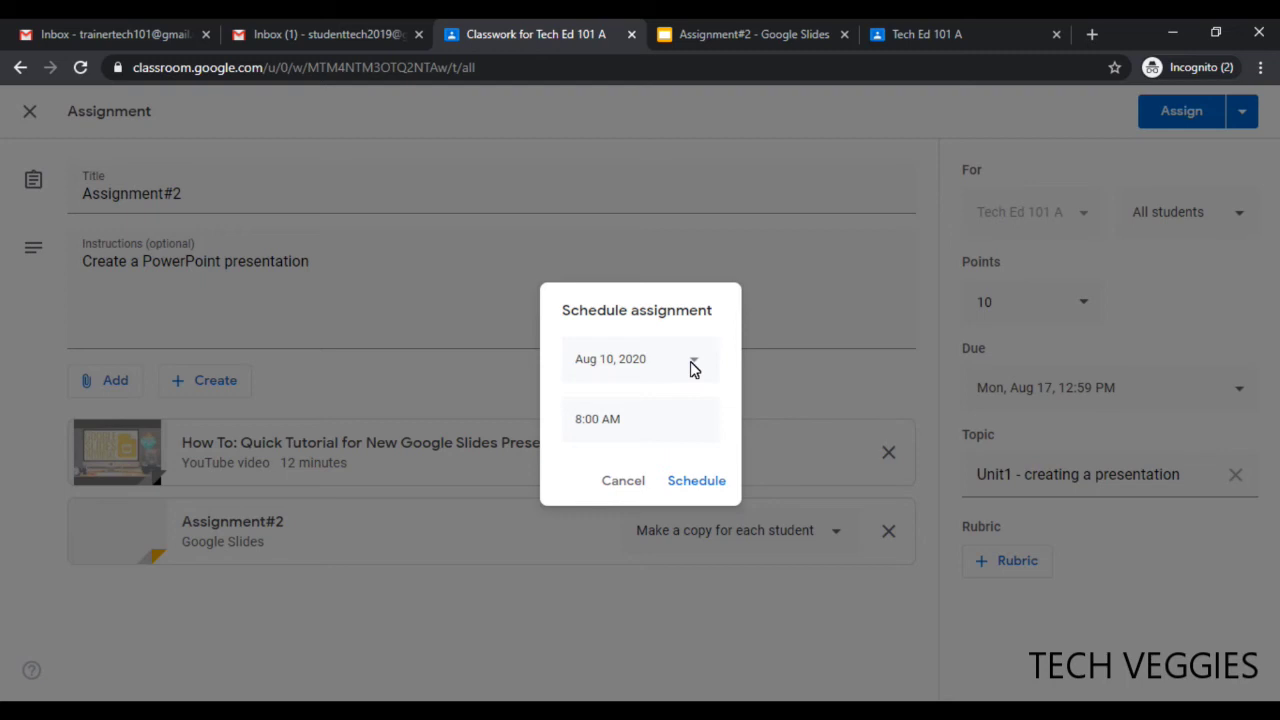
left_click(692, 364)
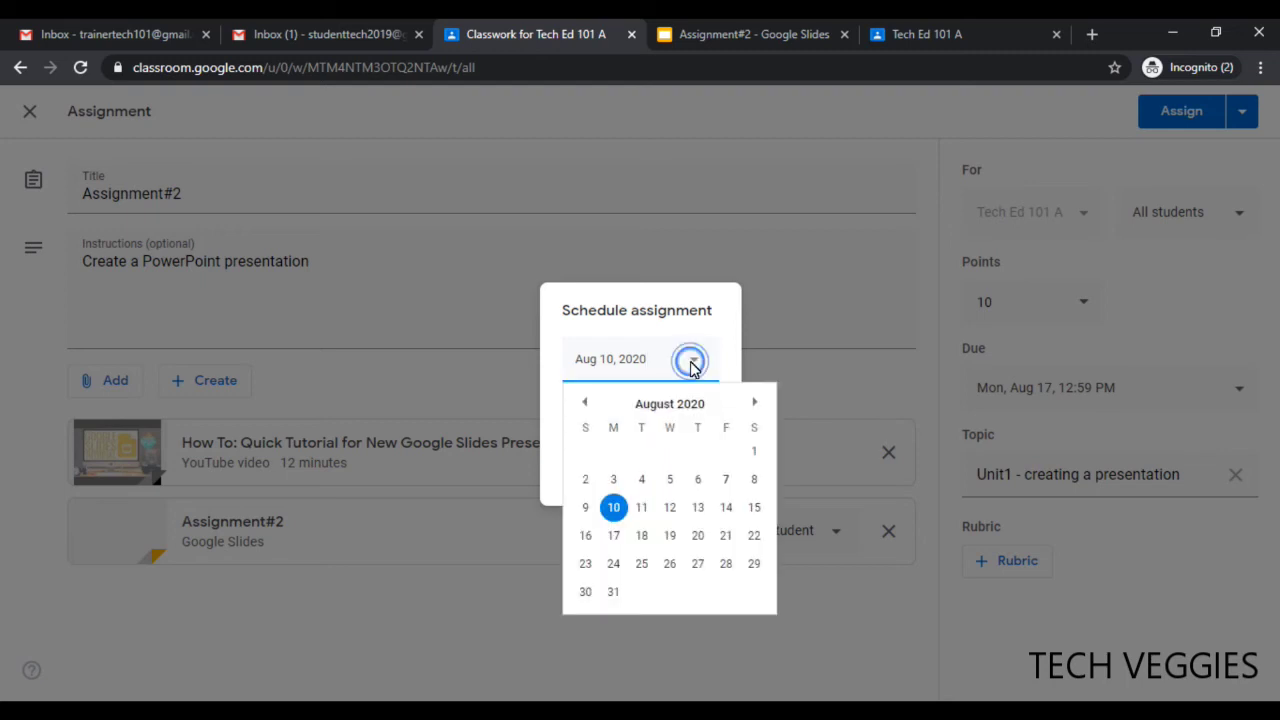
left_click(614, 508)
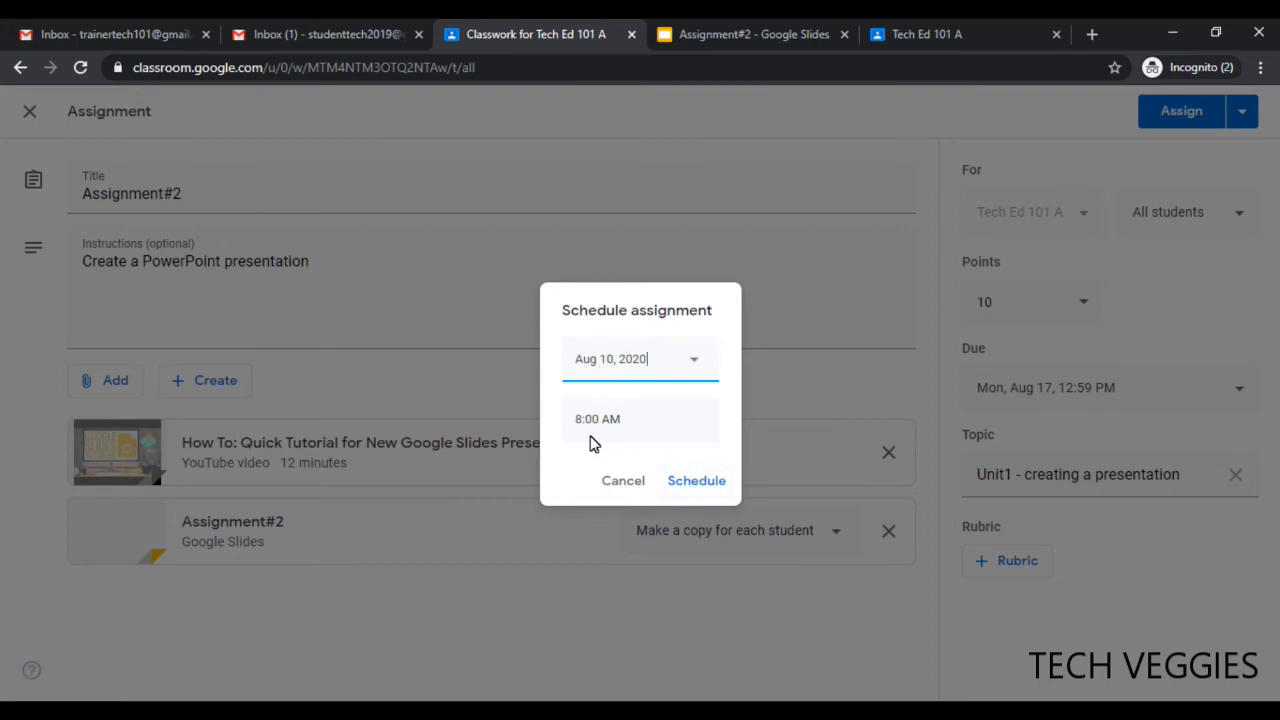
left_click(707, 479)
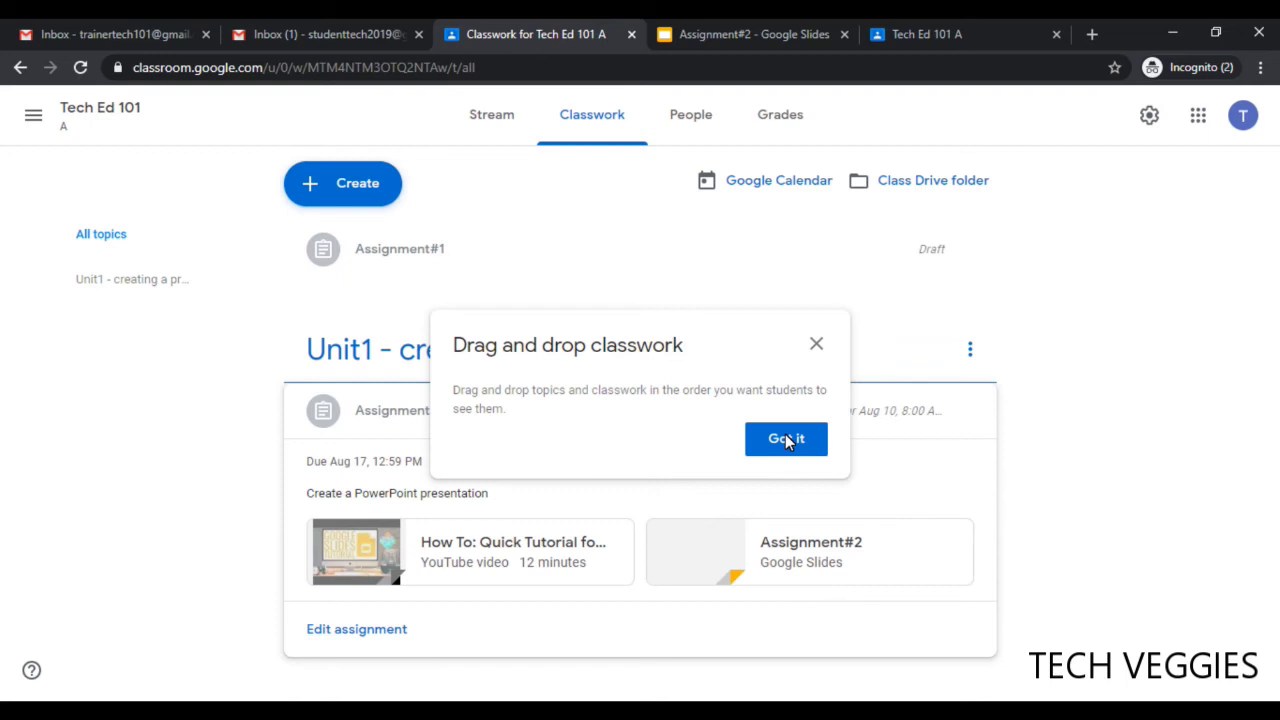
left_click(786, 440)
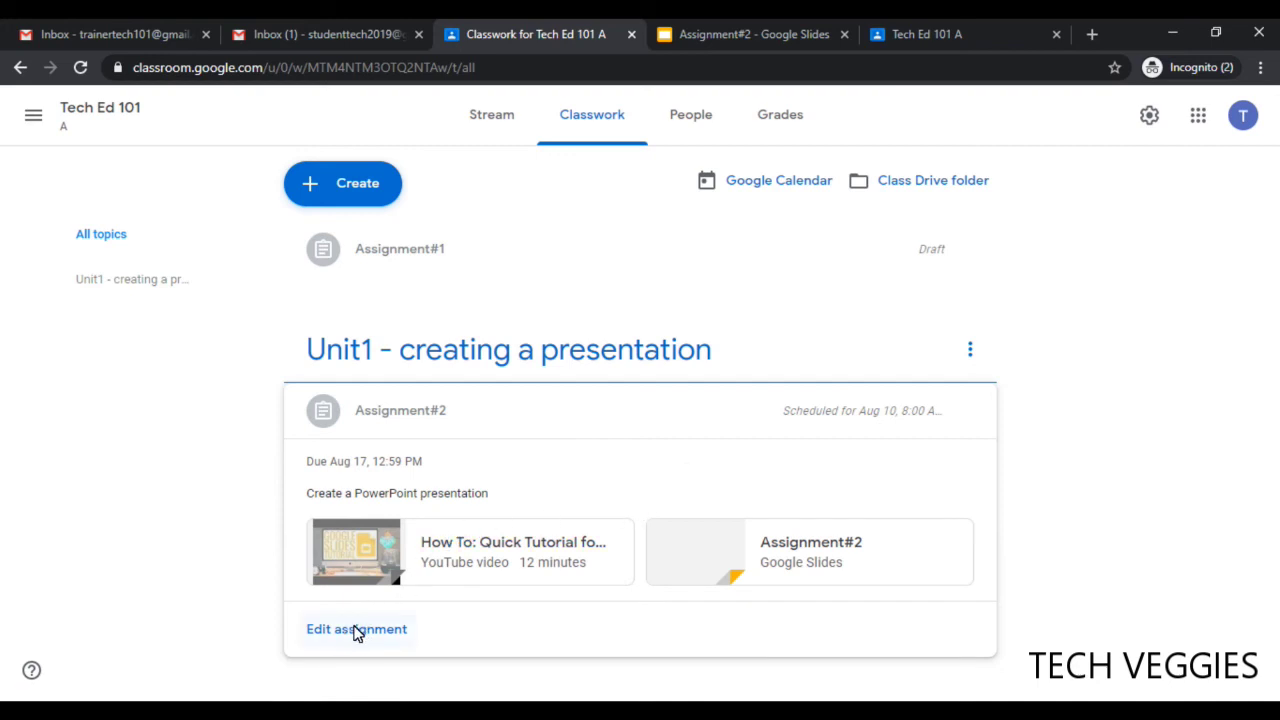
Check the options for the Unit1 topic and open the scheduled Assignment#2 for editing
left_click(968, 352)
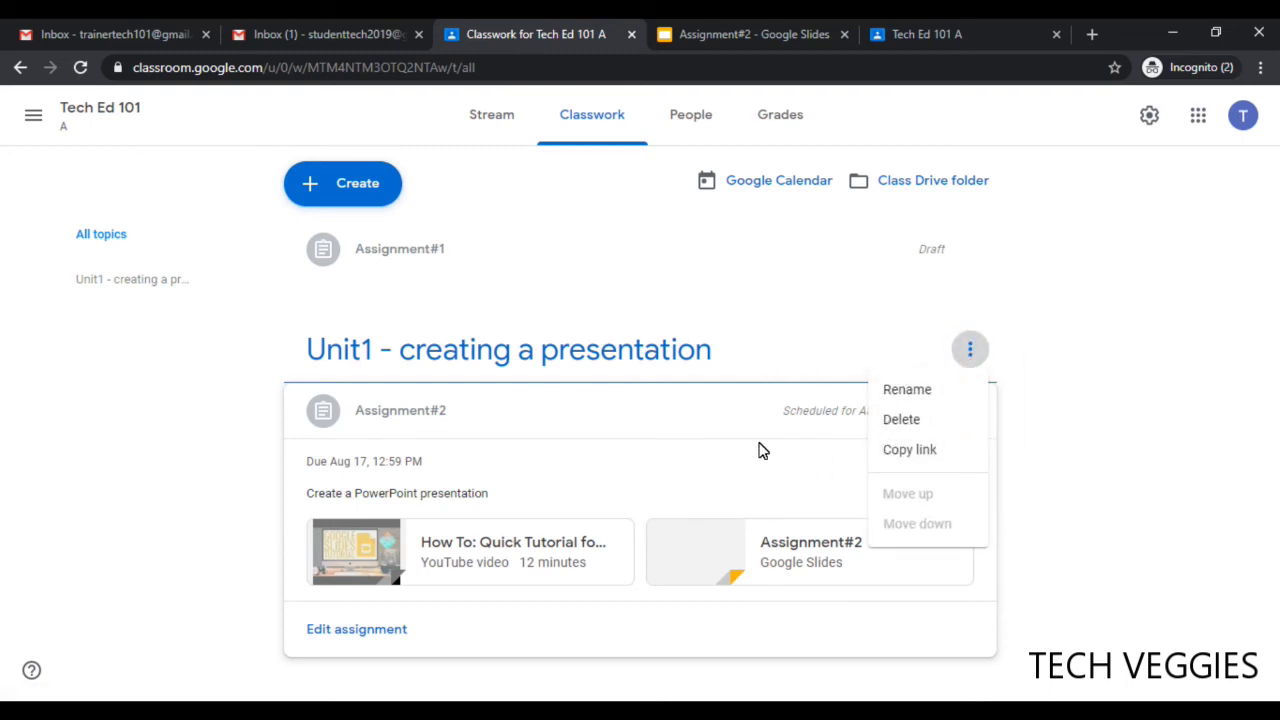
left_click(370, 634)
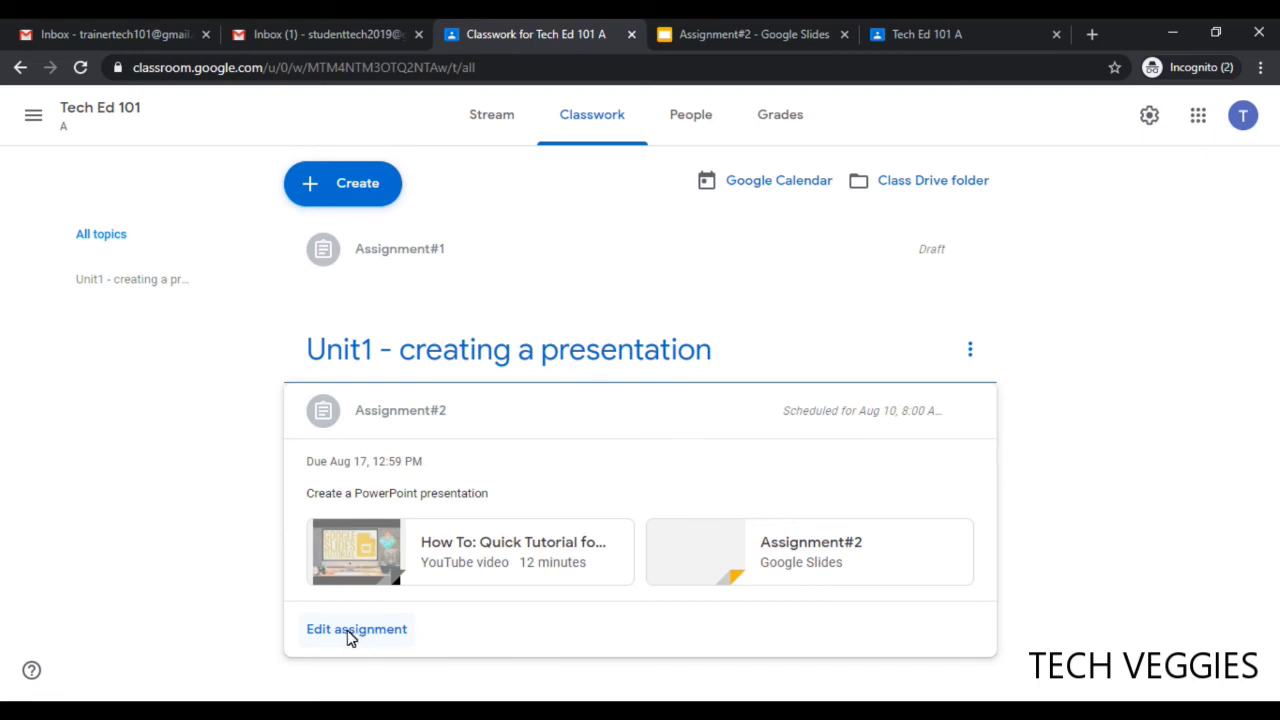
left_click(390, 634)
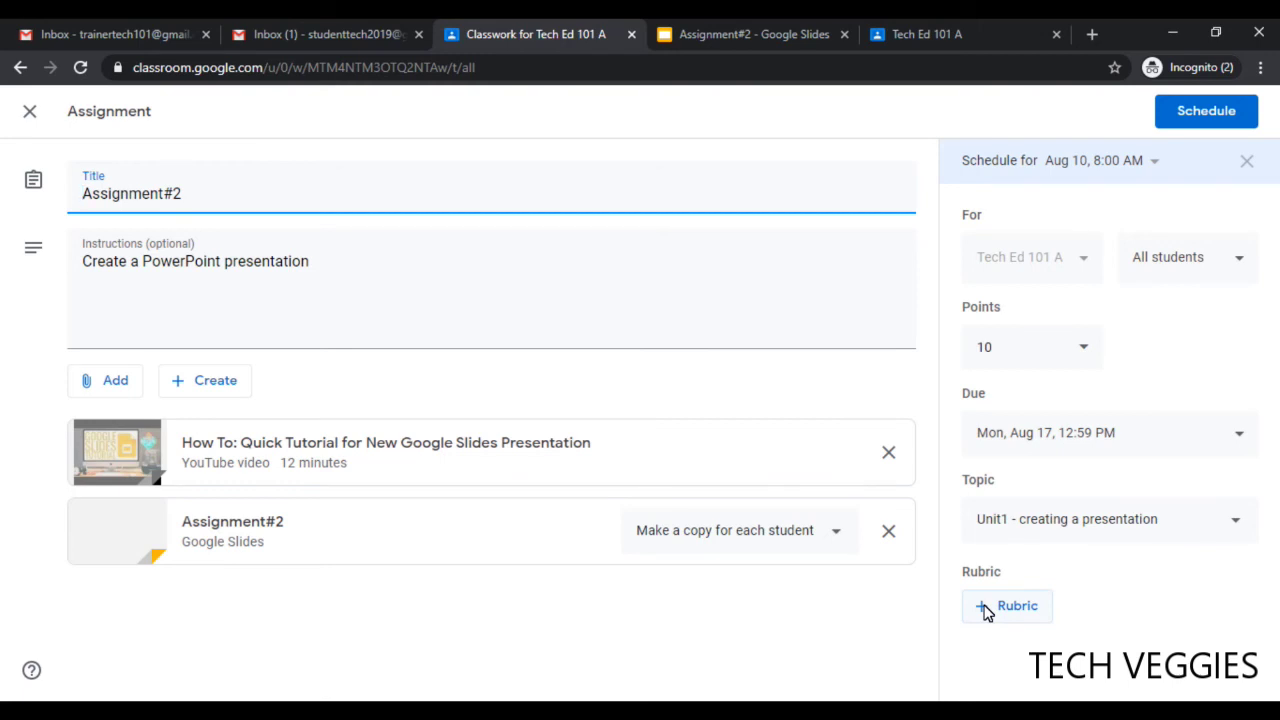
Create a new rubric for Assignment#2 with a first criterion titled "Content" and check that criterion's options
left_click(985, 610)
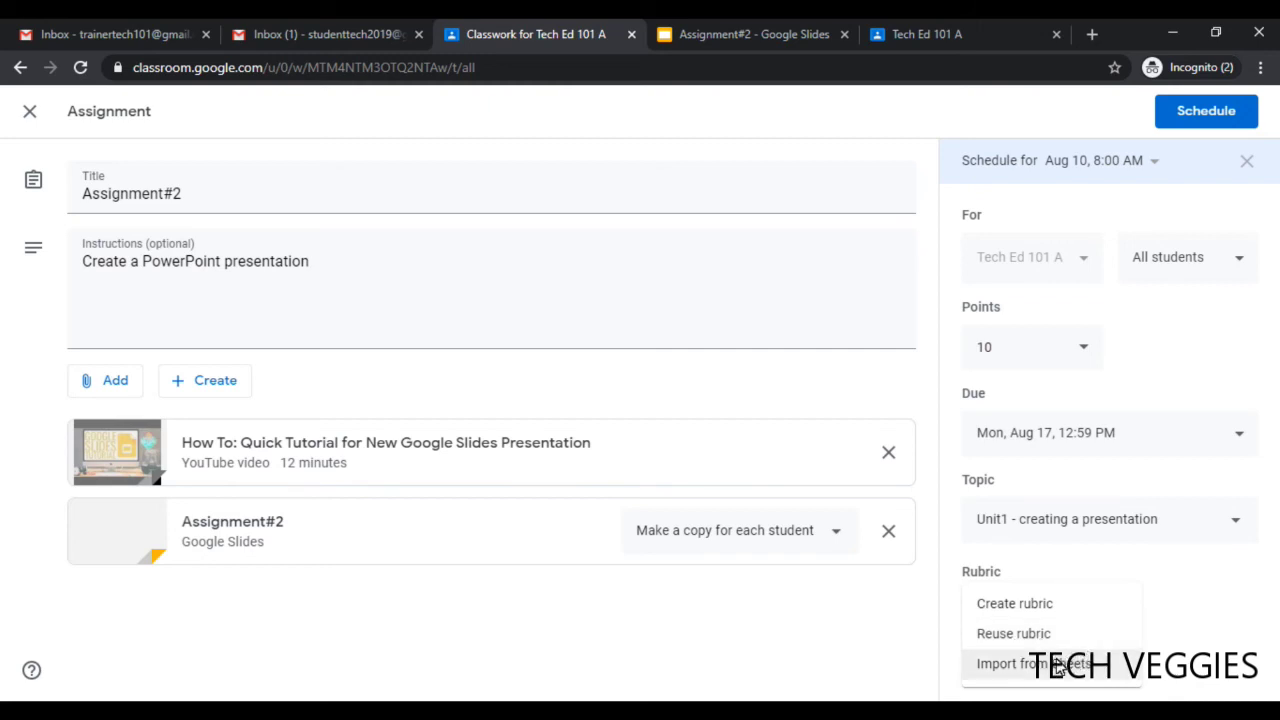
left_click(1014, 608)
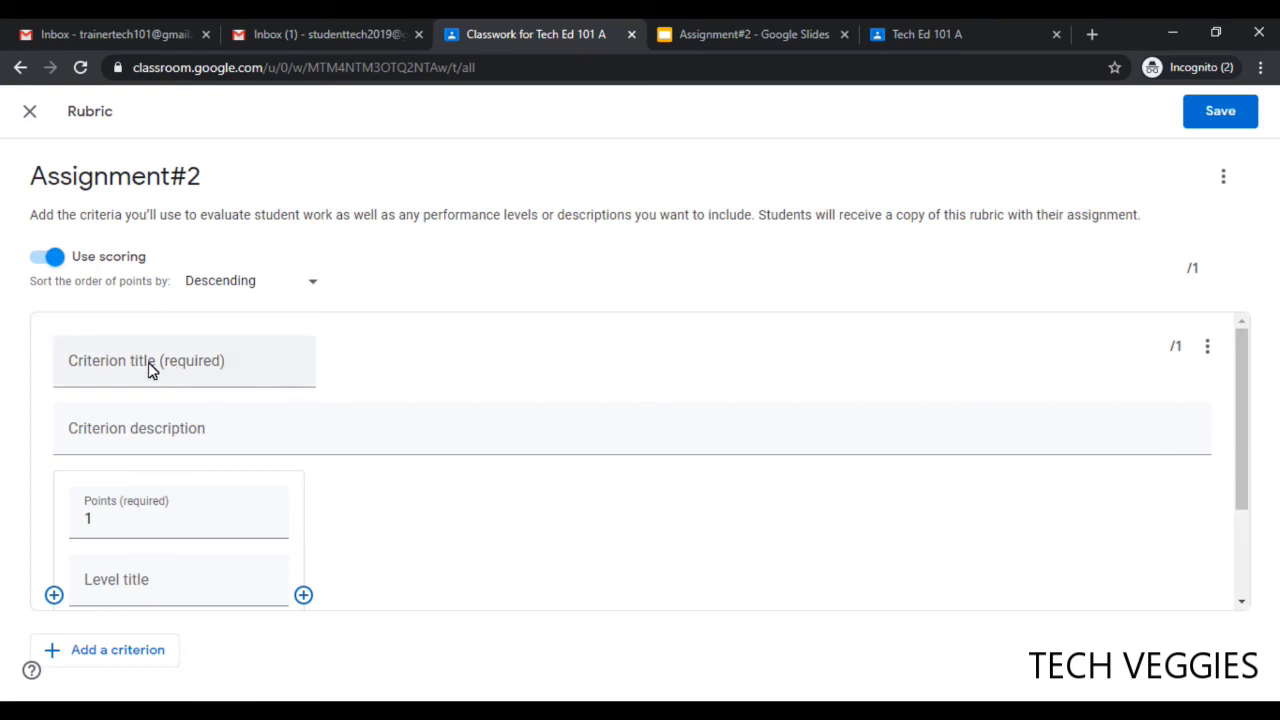
left_click(89, 367)
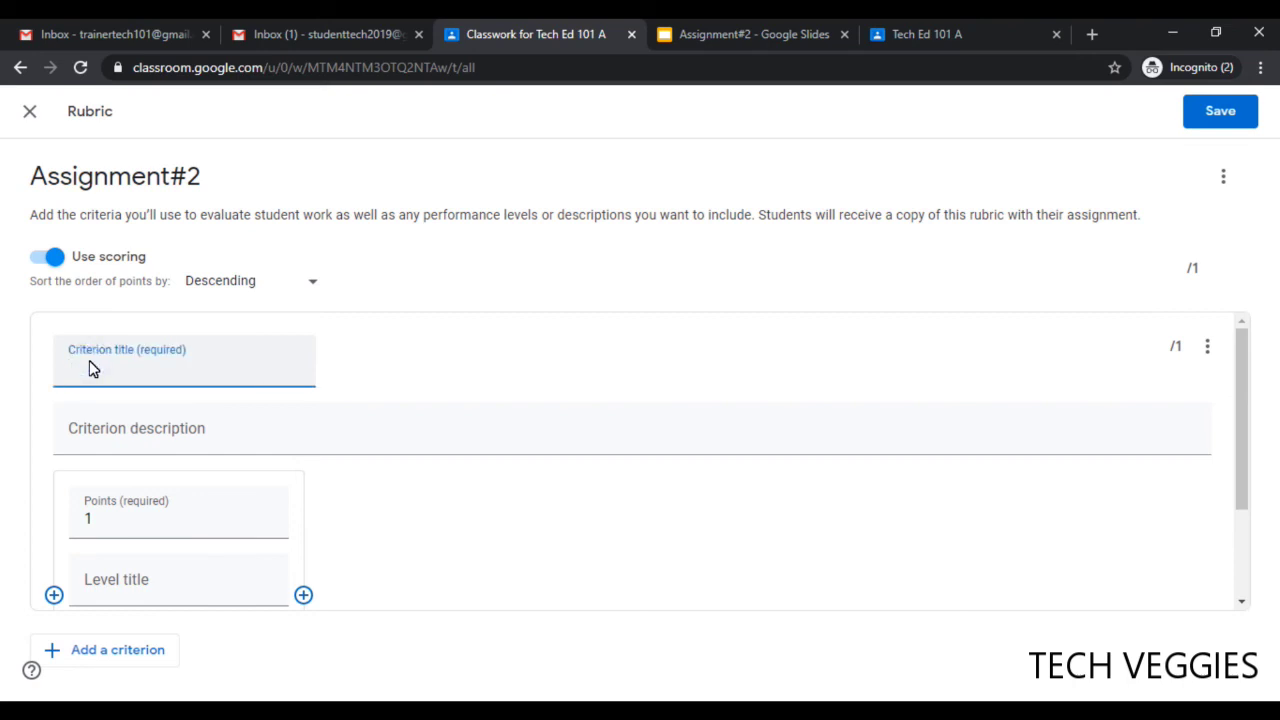
type("Content")
left_click(1208, 346)
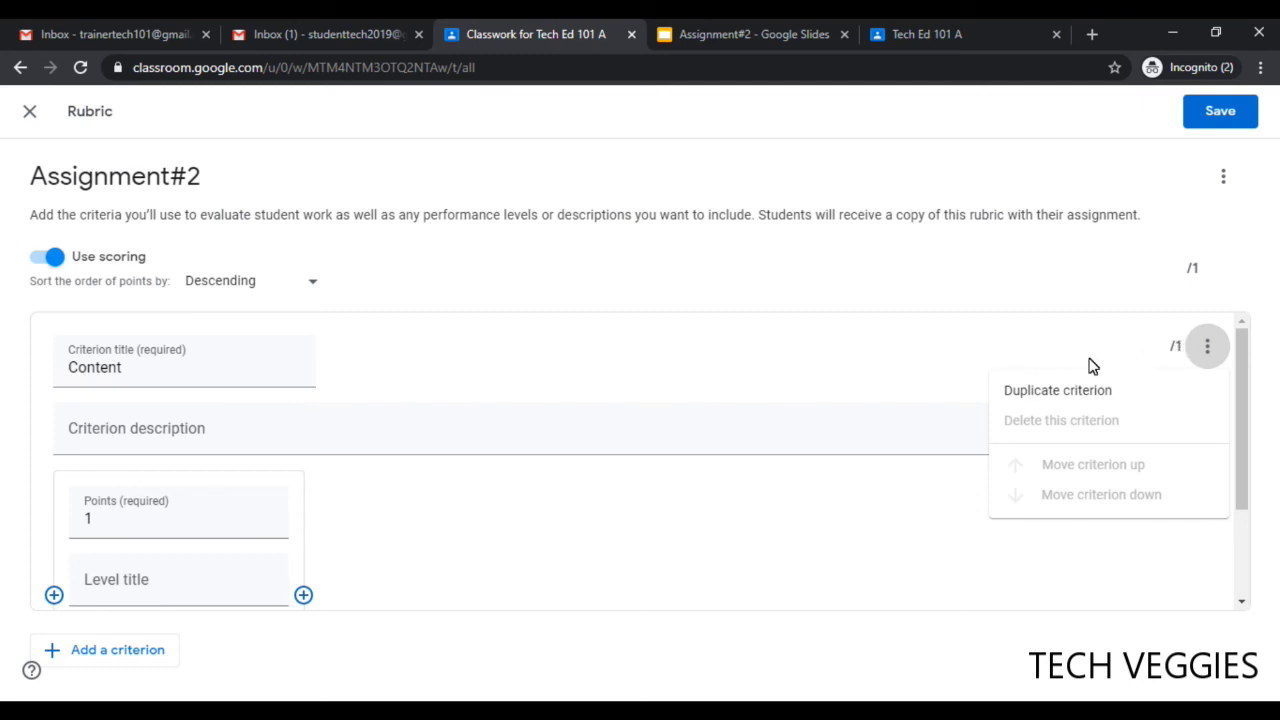
left_click(784, 412)
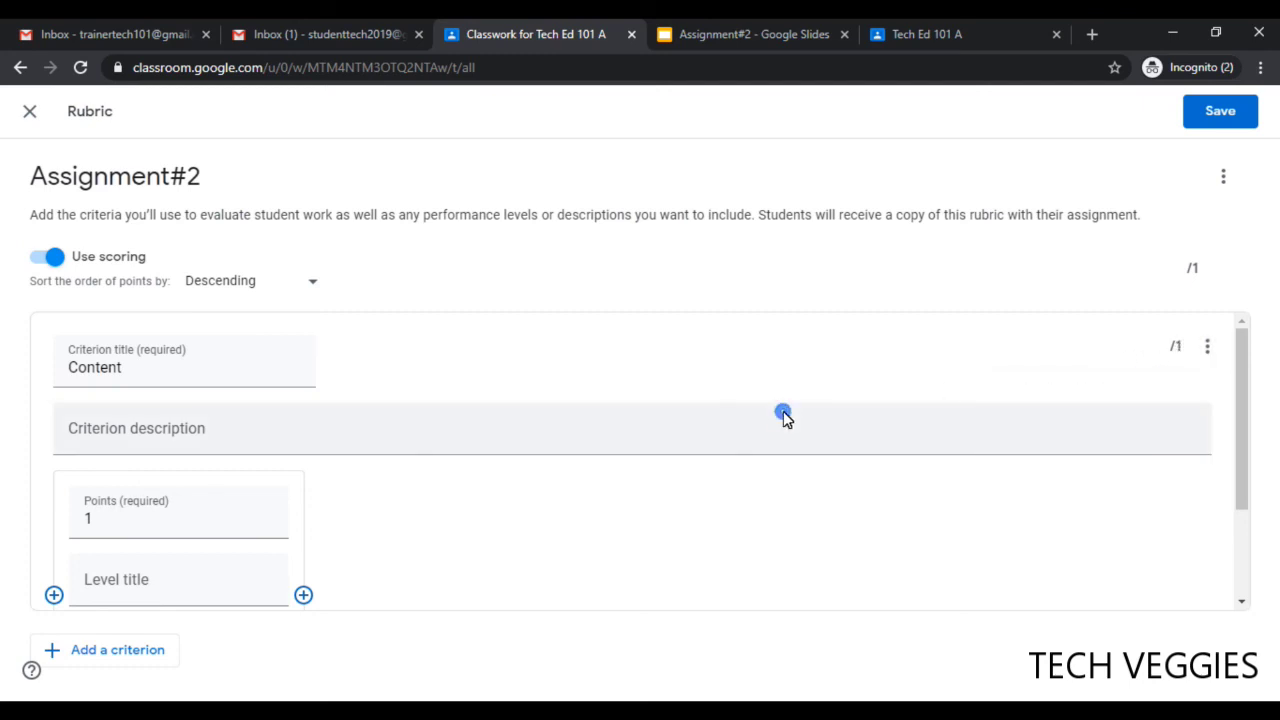
Set the points of the Content criterion's level to 5 and save the rubric
left_click(266, 513)
key("BackSpace")
type("5")
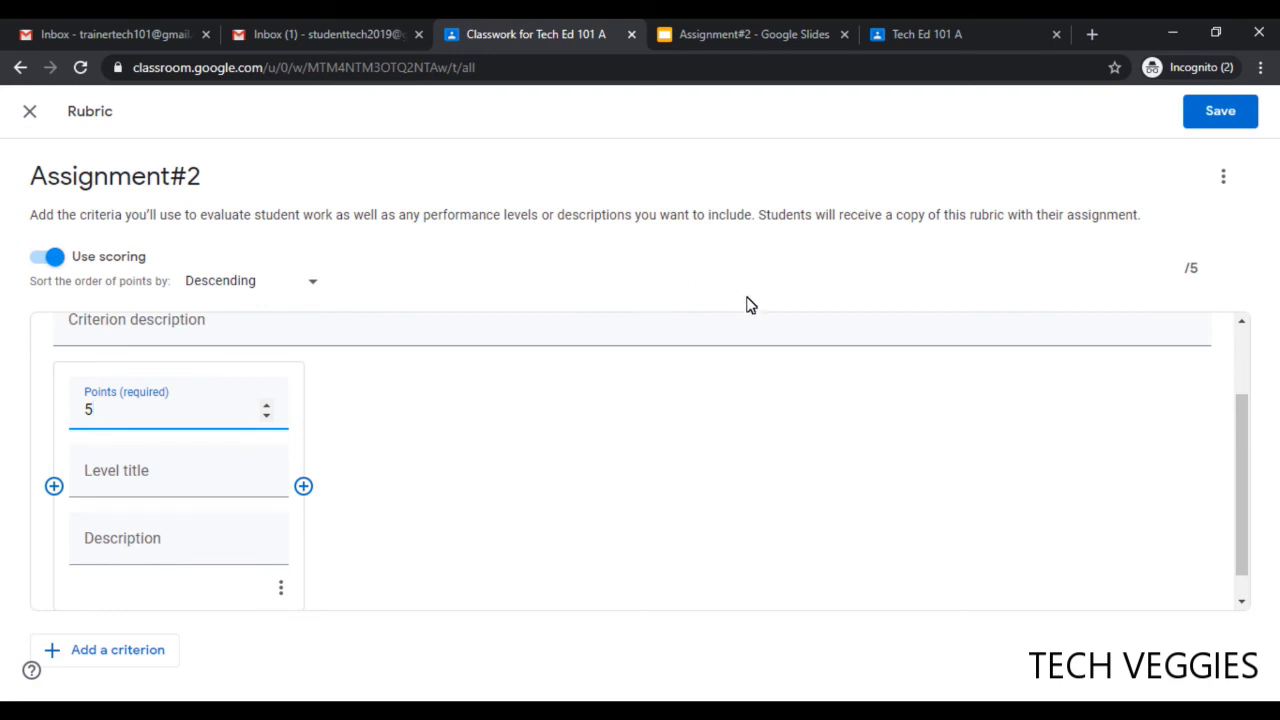
left_click_drag(1246, 459, 1230, 357)
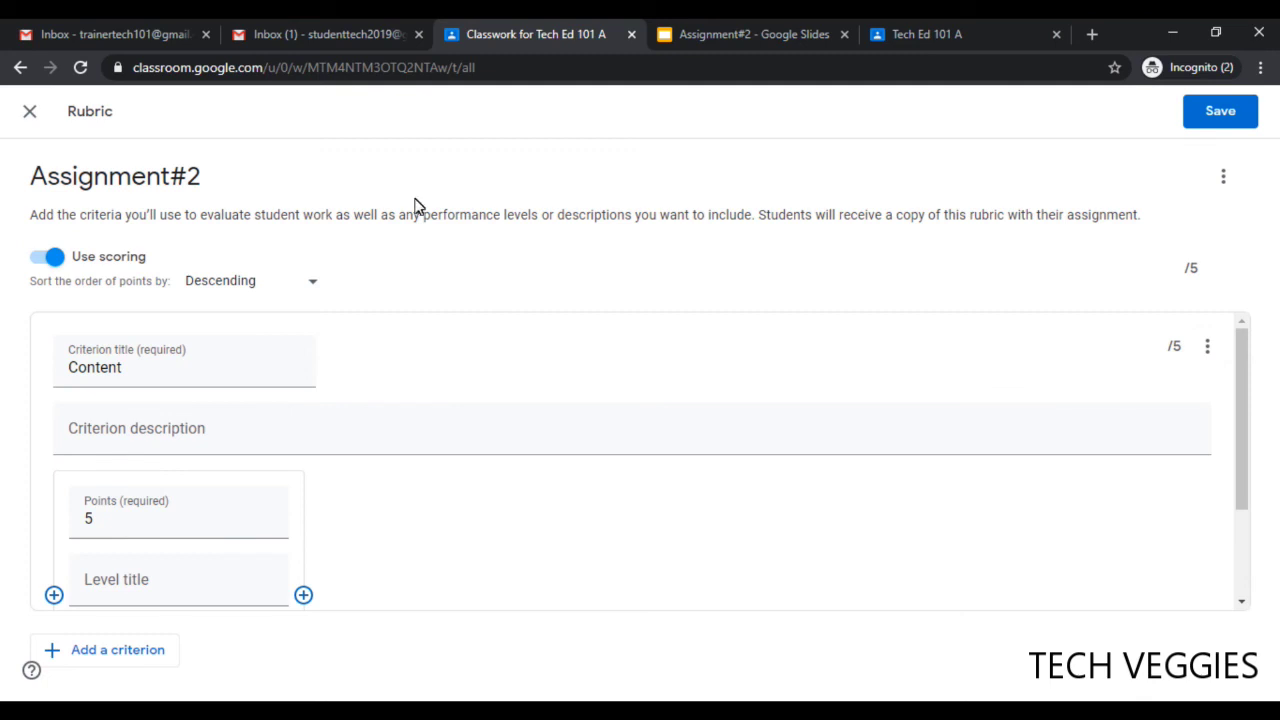
left_click(1218, 115)
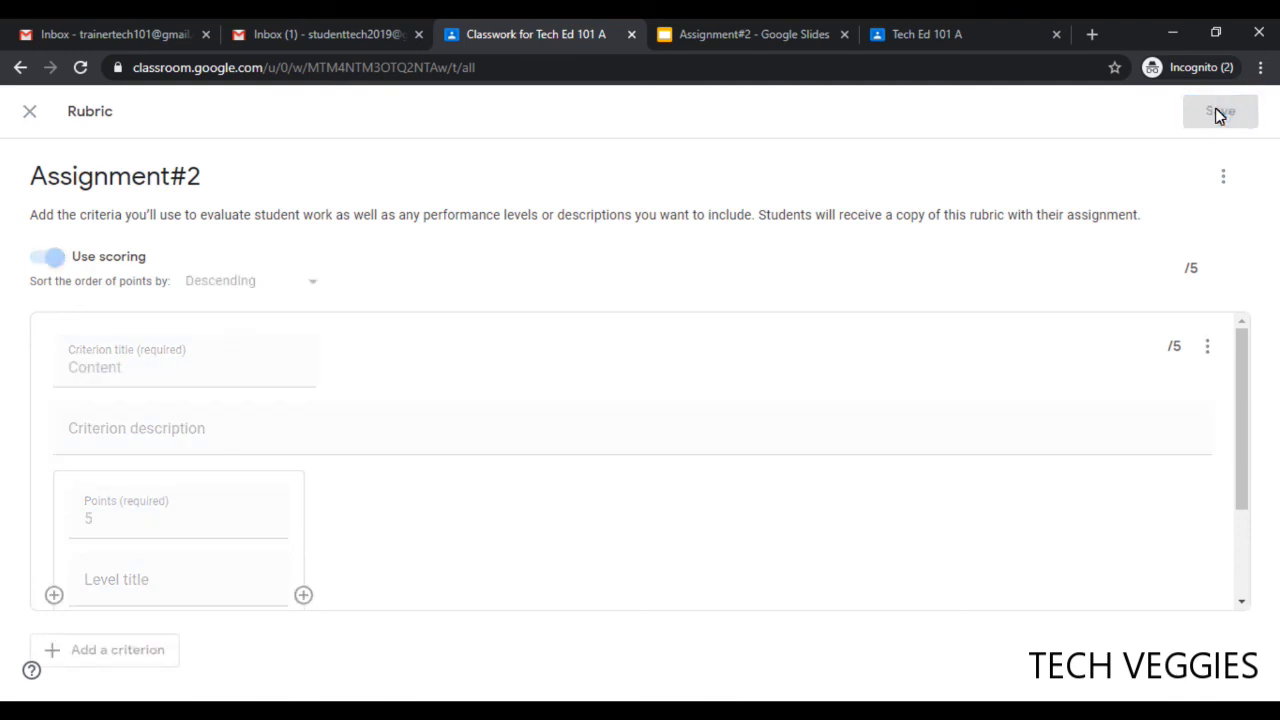